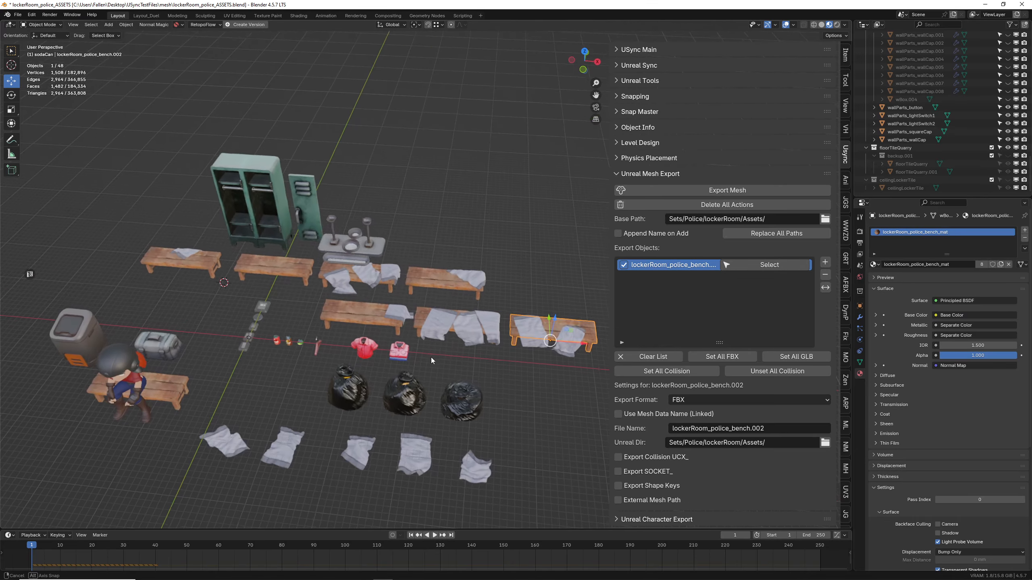
- Remove lockerRoom_police_bench.002 from the export objects and delete the seven extra benches, keeping the one with the seated character
{"action": "left_click", "coordinate": [826, 276]}
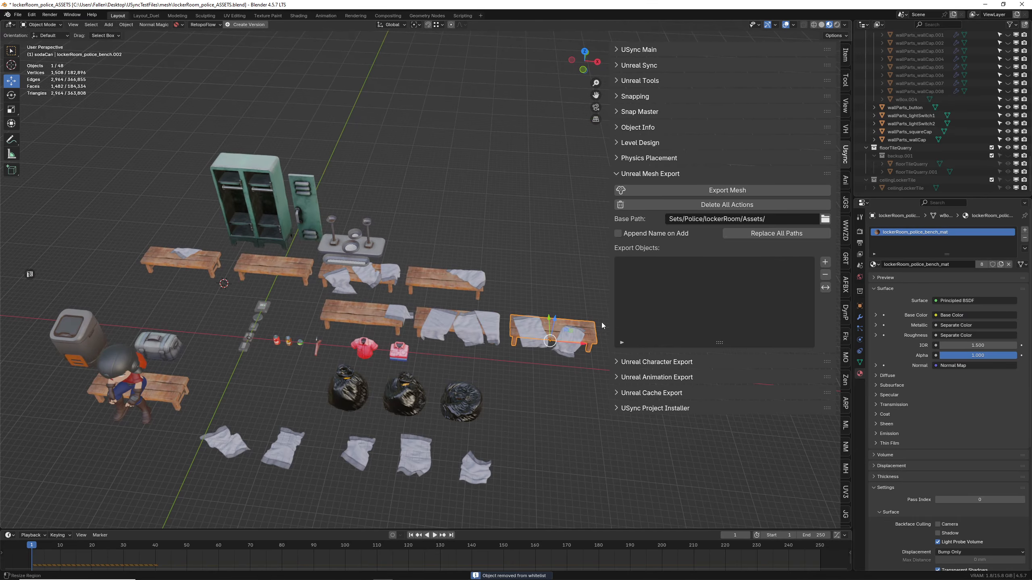
{"action": "left_click", "coordinate": [420, 314], "text": "shift"}
{"action": "left_click", "coordinate": [361, 314], "text": "shift"}
{"action": "left_click", "coordinate": [409, 280], "text": "shift"}
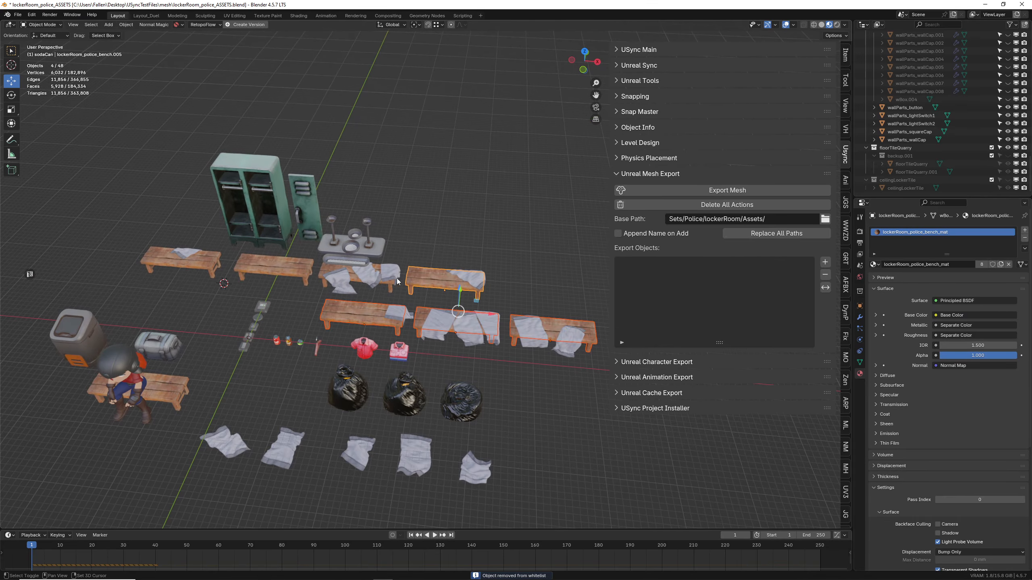
{"action": "left_click", "coordinate": [319, 270], "text": "shift"}
{"action": "left_click", "coordinate": [284, 267], "text": "shift"}
{"action": "left_click", "coordinate": [209, 262], "text": "shift"}
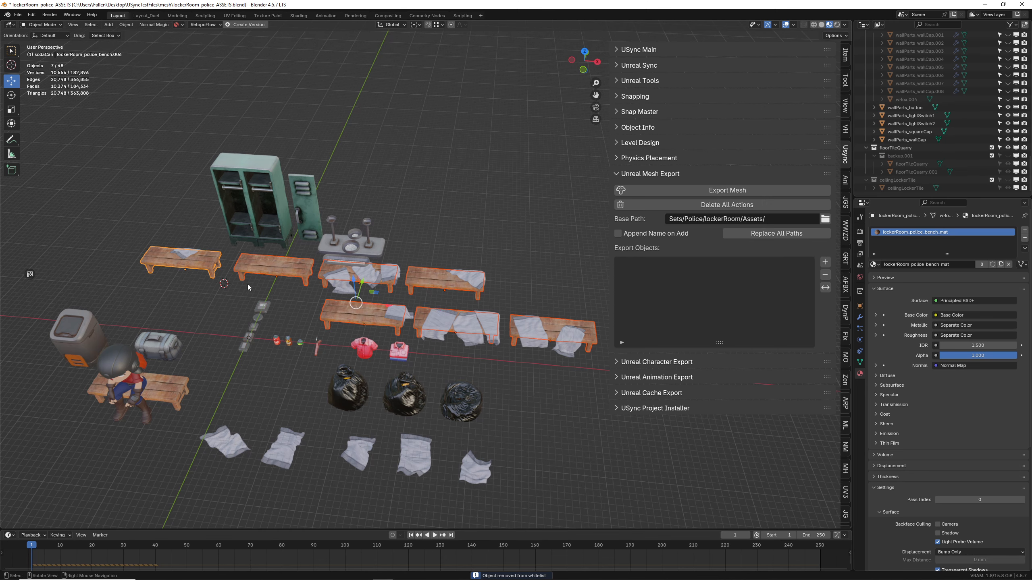
{"action": "key", "text": "x"}
{"action": "left_click", "coordinate": [247, 284]}
{"action": "middle_click_drag", "start_coordinate": [247, 284], "coordinate": [357, 307]}
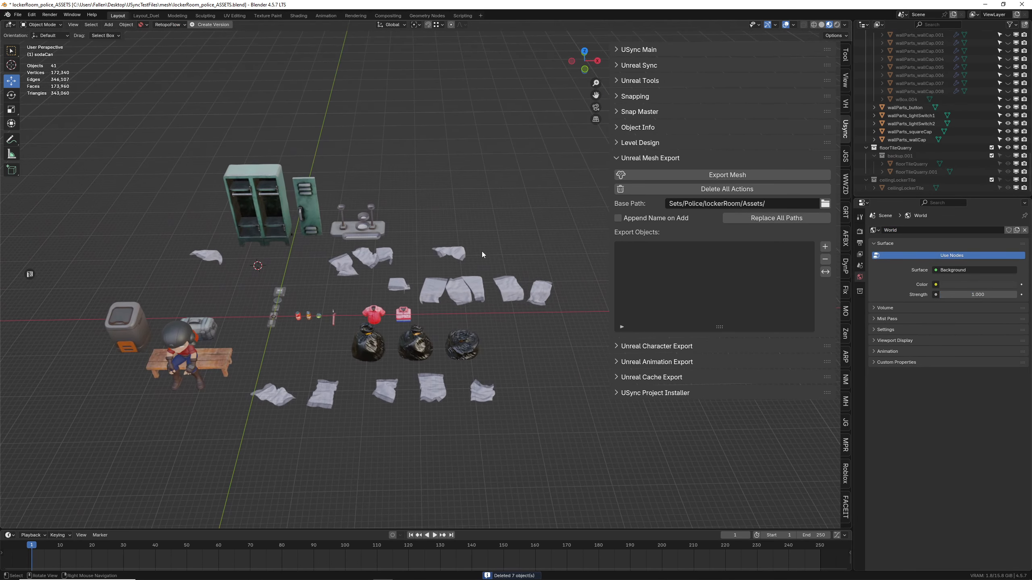
- Add all visible scene objects to the mesh export list and remove the wallLight entry
{"action": "left_click_drag", "start_coordinate": [582, 444], "coordinate": [79, 133]}
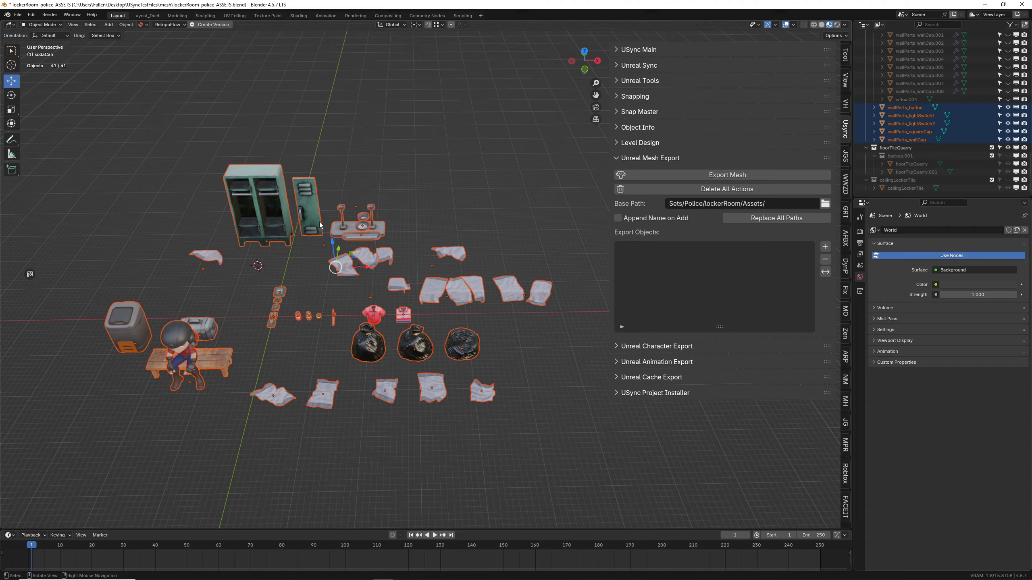
{"action": "left_click", "coordinate": [825, 246]}
{"action": "scroll", "coordinate": [678, 261], "scroll_direction": "up", "scroll_amount": 20}
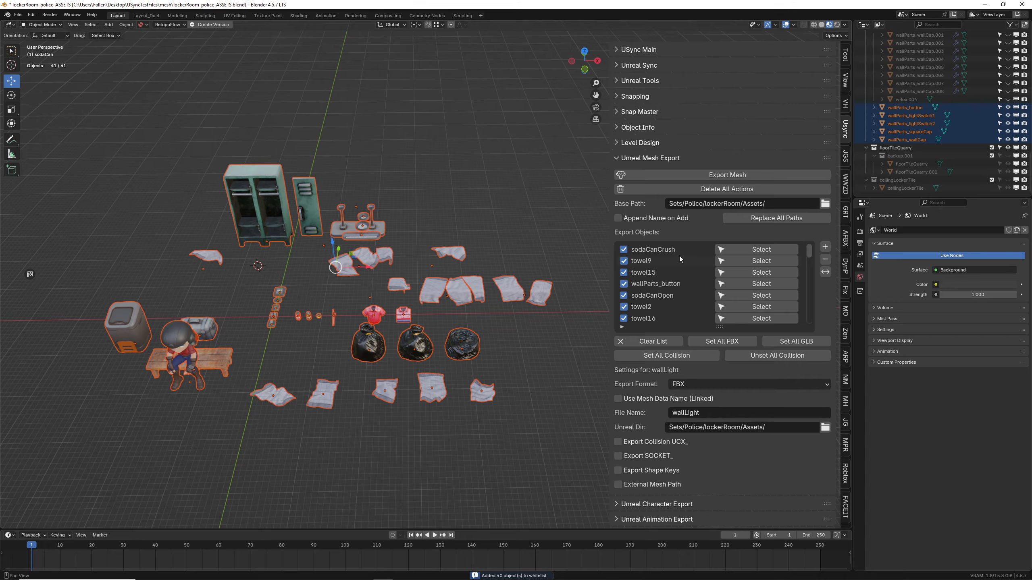
{"action": "left_click", "coordinate": [825, 259]}
- Box-select the group of towels near the sink, remove the towel14 entry and clear the export list
{"action": "left_click", "coordinate": [533, 247]}
{"action": "left_click_drag", "start_coordinate": [559, 233], "coordinate": [354, 288]}
{"action": "left_click_drag", "start_coordinate": [564, 297], "coordinate": [340, 250]}
{"action": "middle_click_drag", "start_coordinate": [501, 246], "coordinate": [497, 257]}
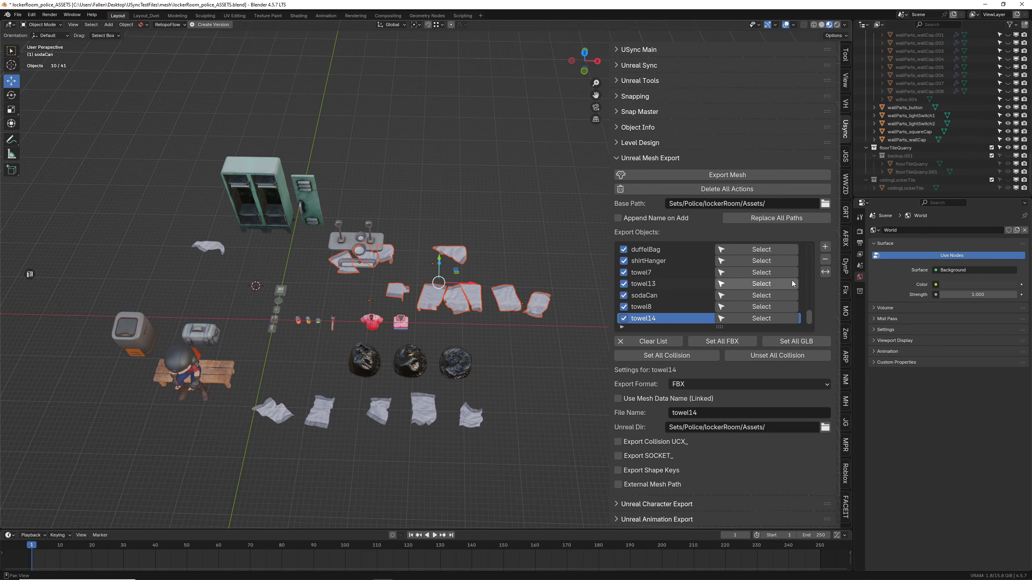
{"action": "left_click", "coordinate": [825, 259]}
{"action": "left_click", "coordinate": [653, 341]}
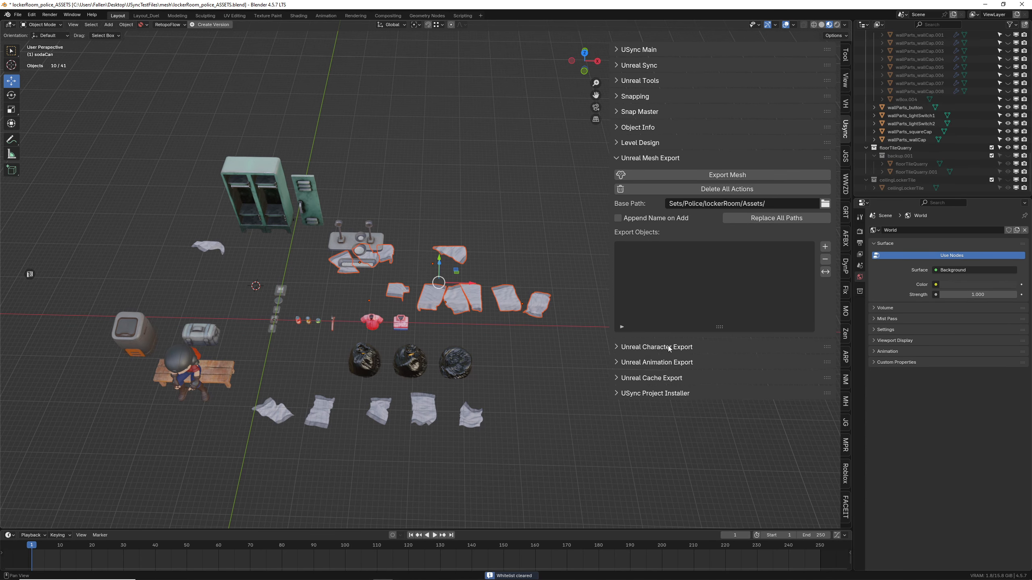
- Add the selected towels to the export list, inspect the towel11 export settings and clear the list again
{"action": "left_click", "coordinate": [825, 246]}
{"action": "middle_click_drag", "start_coordinate": [477, 294], "coordinate": [502, 292]}
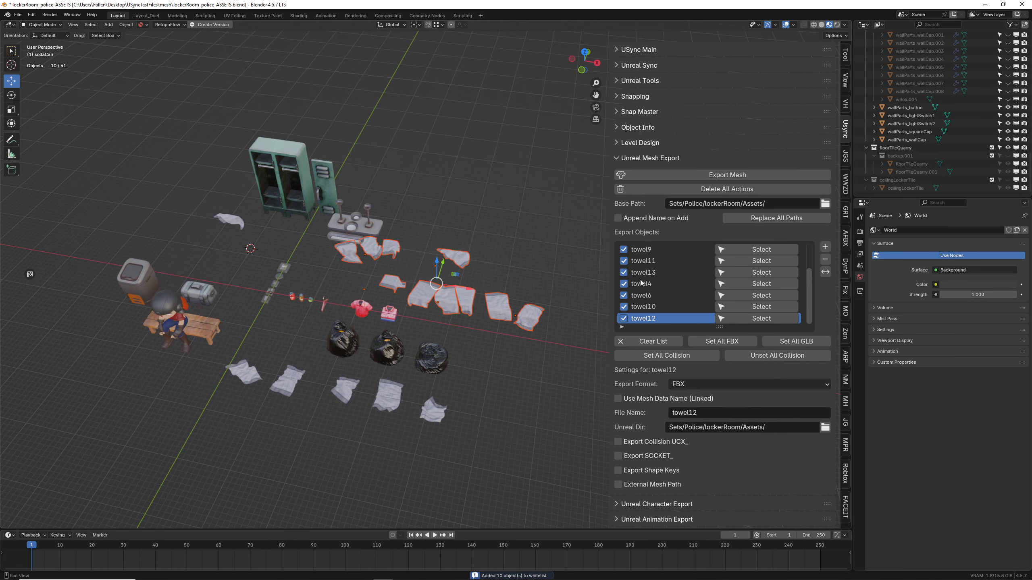
{"action": "left_click", "coordinate": [665, 260]}
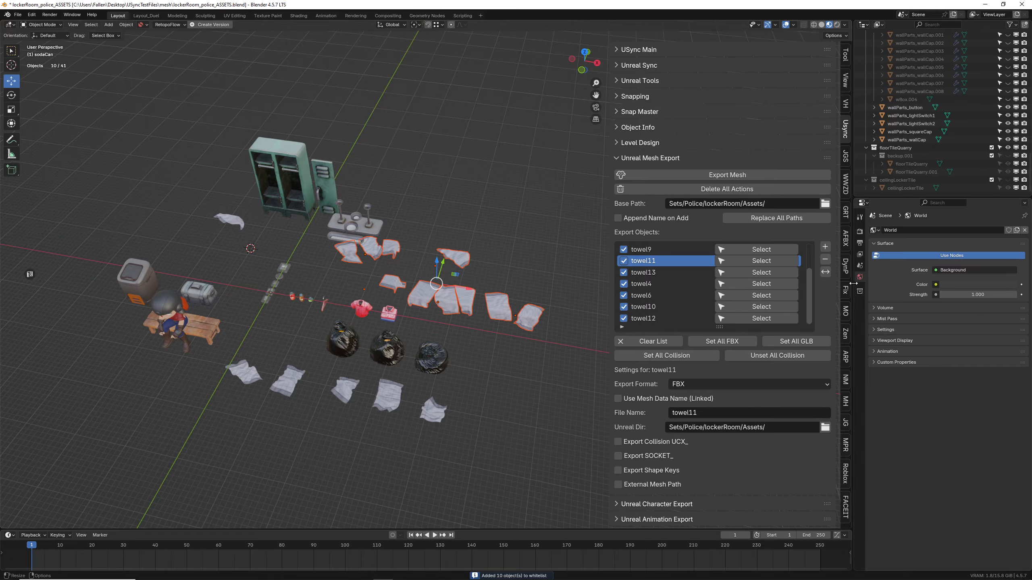
{"action": "left_click", "coordinate": [653, 342]}
- Select every object, add them all to the export list, remove wallLight and empty the list
{"action": "middle_click_drag", "start_coordinate": [471, 337], "coordinate": [446, 336]}
{"action": "scroll", "coordinate": [447, 335], "scroll_direction": "down", "scroll_amount": 5}
{"action": "key", "text": "a"}
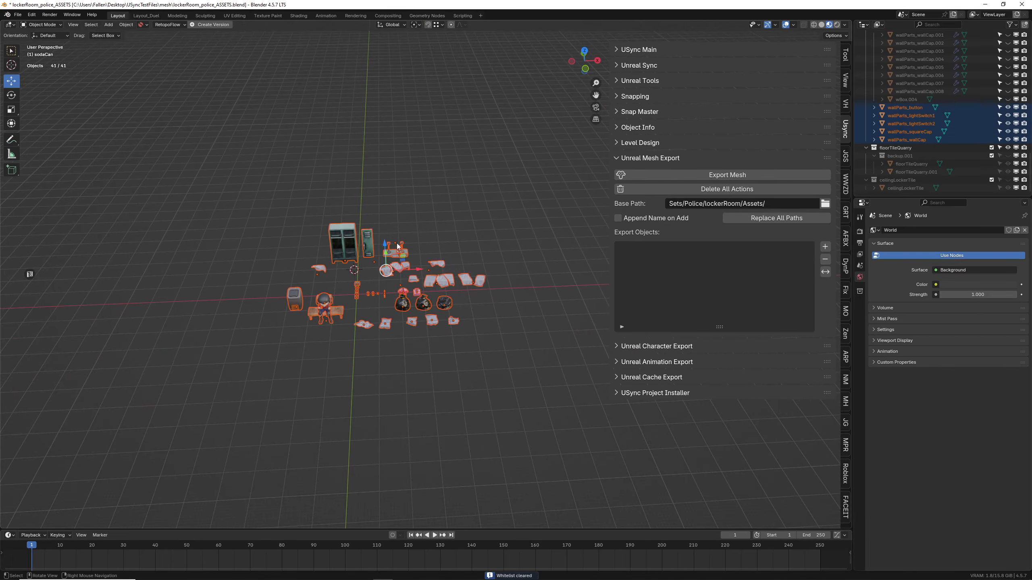
{"action": "left_click", "coordinate": [825, 247]}
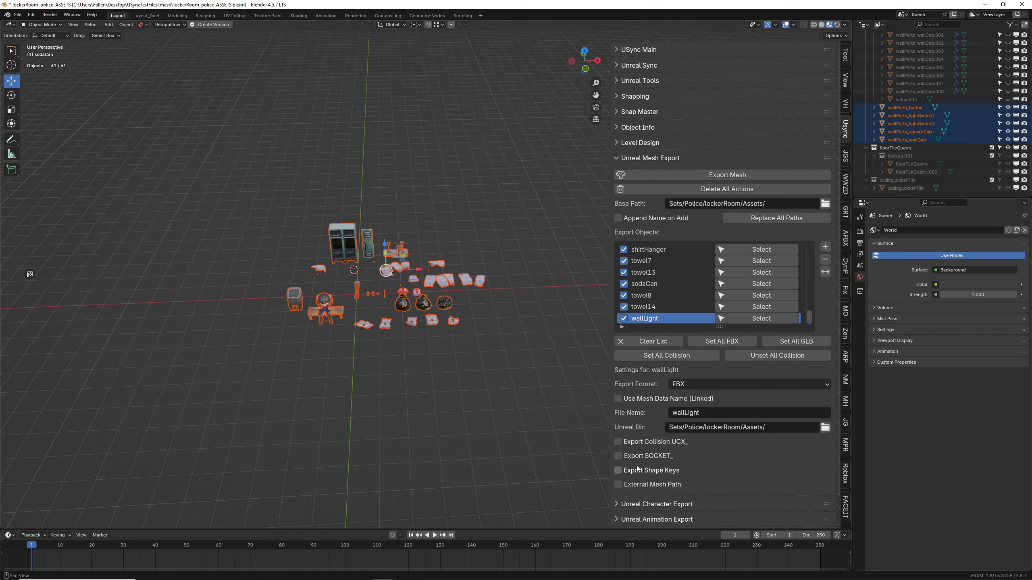
{"action": "left_click_drag", "start_coordinate": [520, 382], "coordinate": [257, 193]}
{"action": "left_click", "coordinate": [825, 259]}
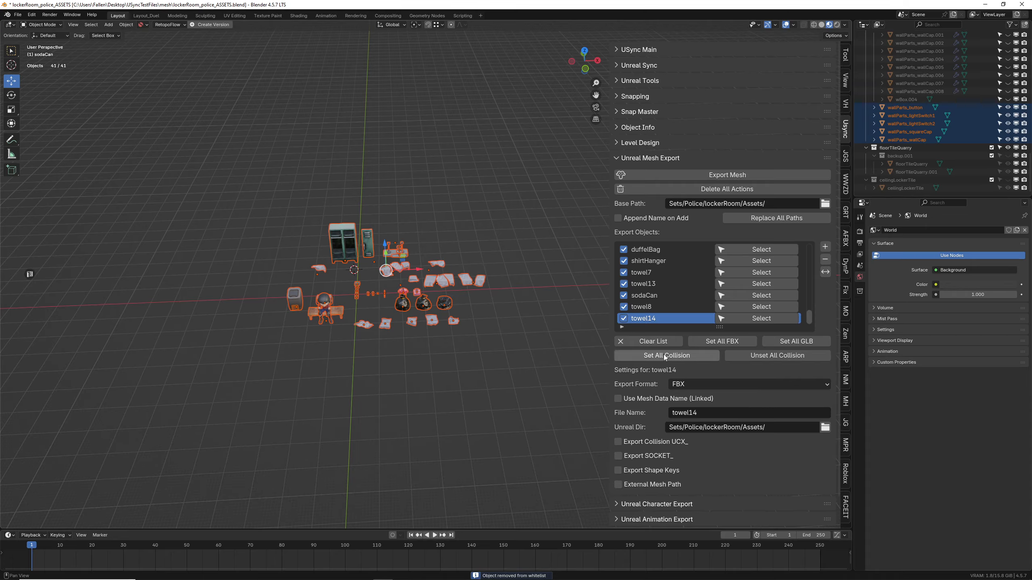
{"action": "left_click", "coordinate": [652, 341]}
- Add all scene objects to the export list and export them as FBX meshes to Sets/Police/lockerRoom/Assets/
{"action": "left_click_drag", "start_coordinate": [551, 388], "coordinate": [221, 196]}
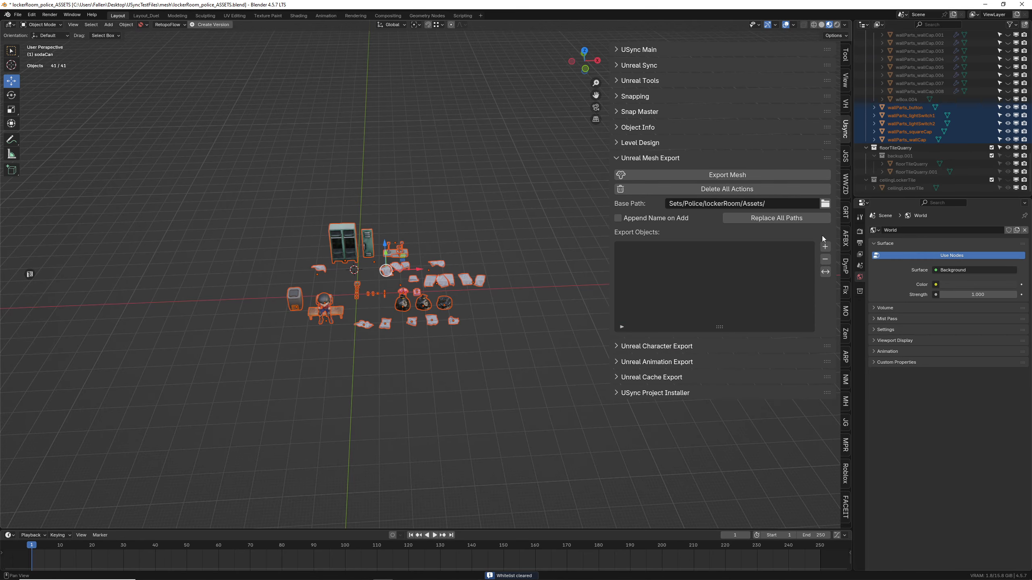
{"action": "left_click", "coordinate": [825, 246]}
{"action": "left_click", "coordinate": [548, 357]}
{"action": "left_click", "coordinate": [763, 175]}
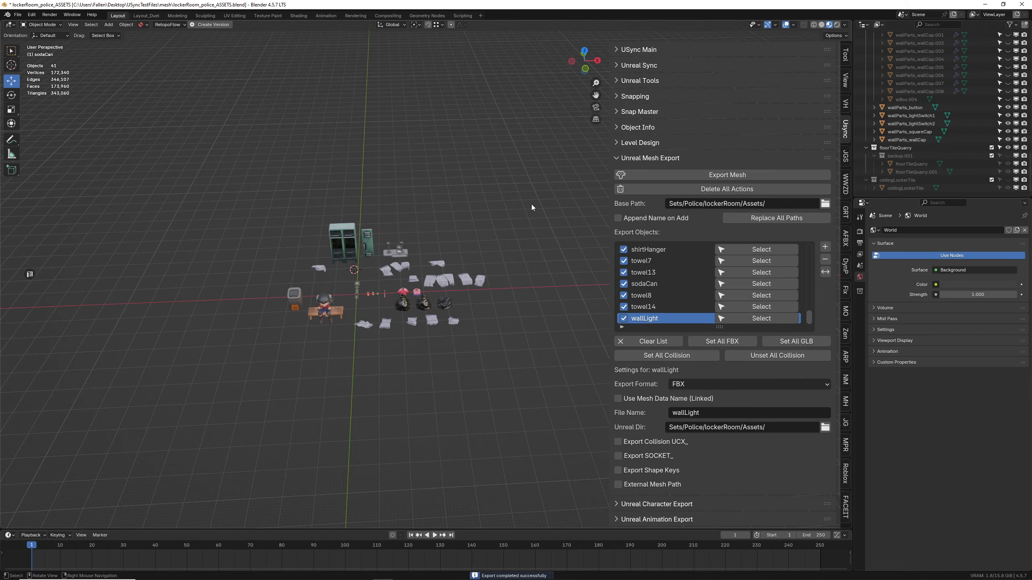
{"action": "left_click", "coordinate": [483, 276]}
- Switch to the Unreal Editor and import the exported meshes with materials and textures, without Nanite
{"action": "key", "text": "alt+Tab"}
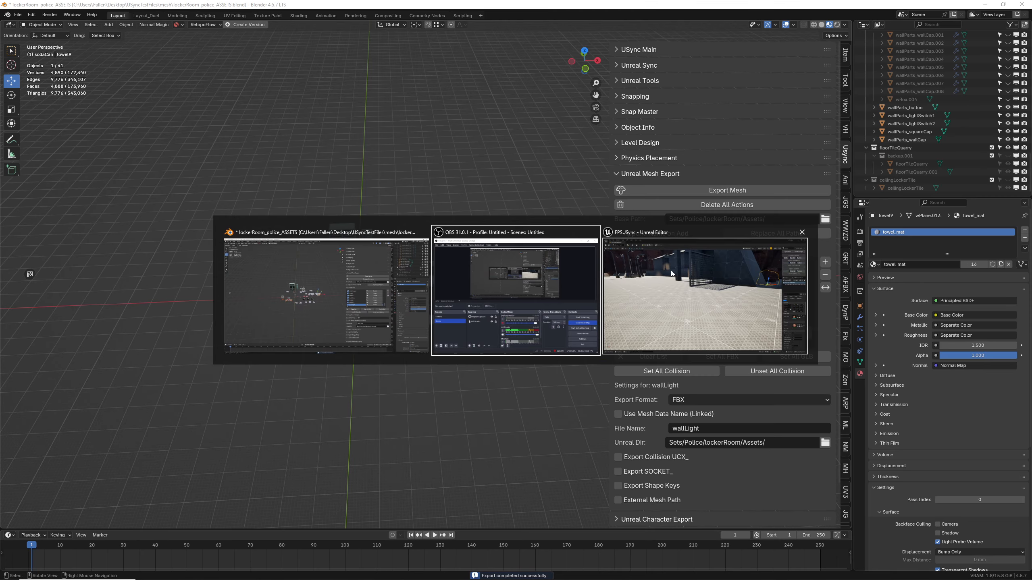
{"action": "left_click", "coordinate": [672, 273]}
{"action": "right_click_drag", "start_coordinate": [672, 273], "coordinate": [593, 299]}
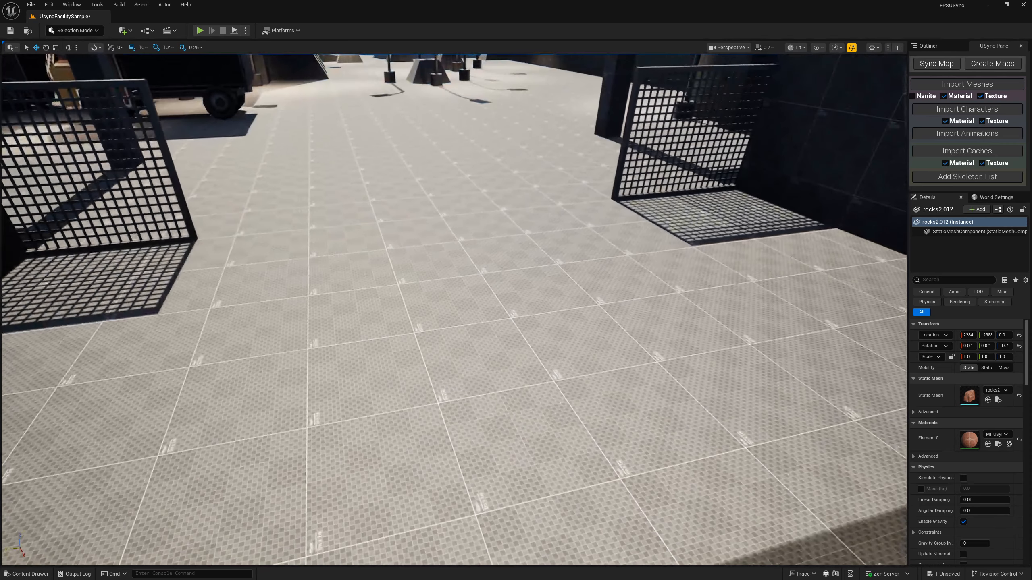
{"action": "left_click", "coordinate": [979, 85]}
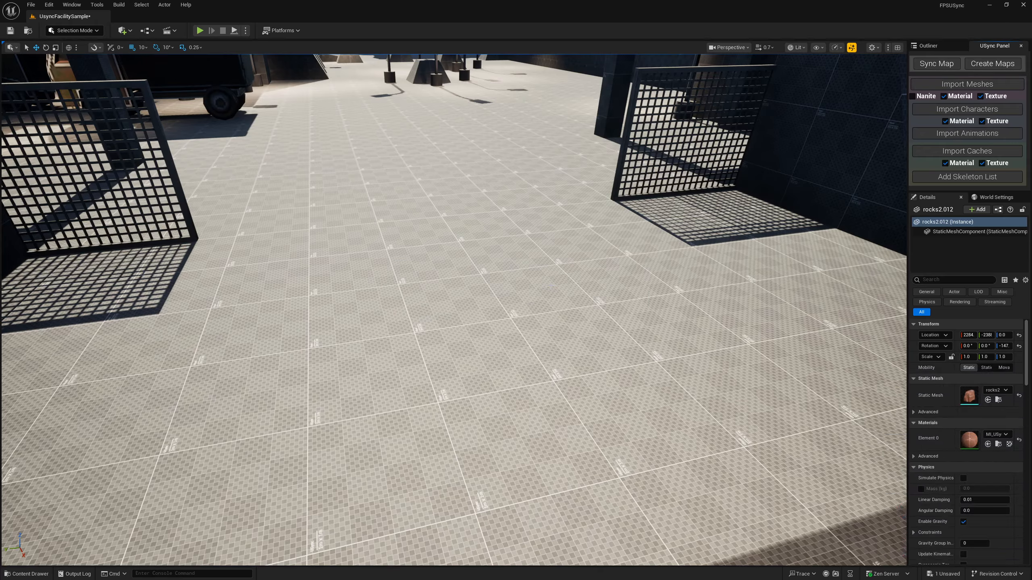
- Browse the project content to the Sets/Police/lockerRoom/Assets folder
{"action": "left_click", "coordinate": [27, 573]}
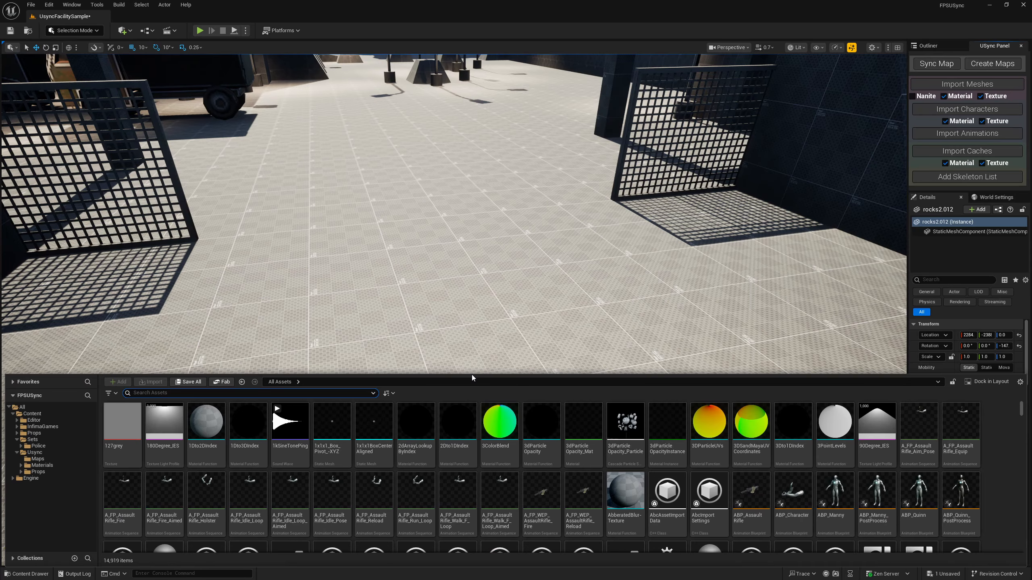
{"action": "left_click", "coordinate": [39, 446]}
{"action": "double_click", "coordinate": [121, 425]}
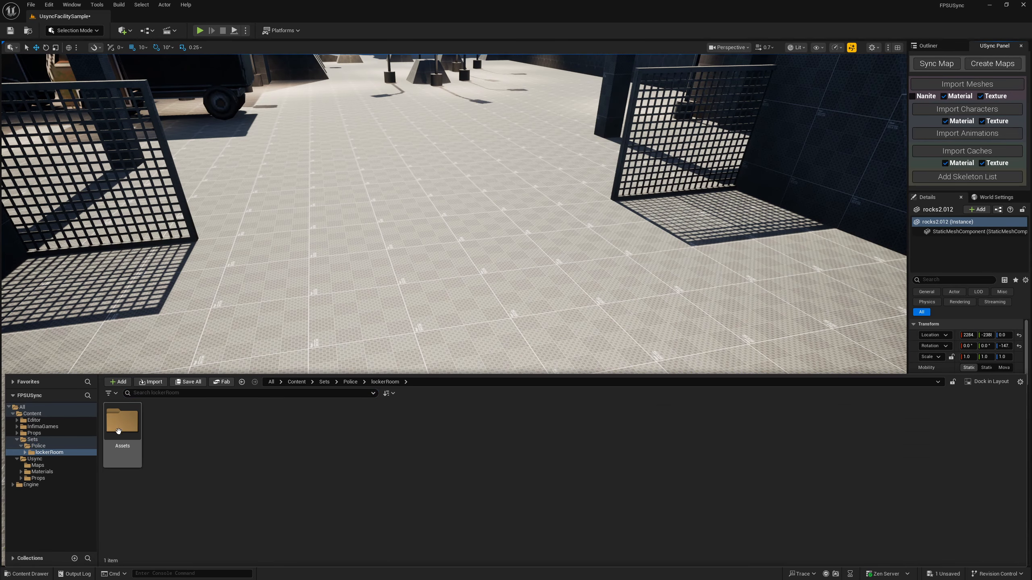
{"action": "double_click", "coordinate": [118, 431]}
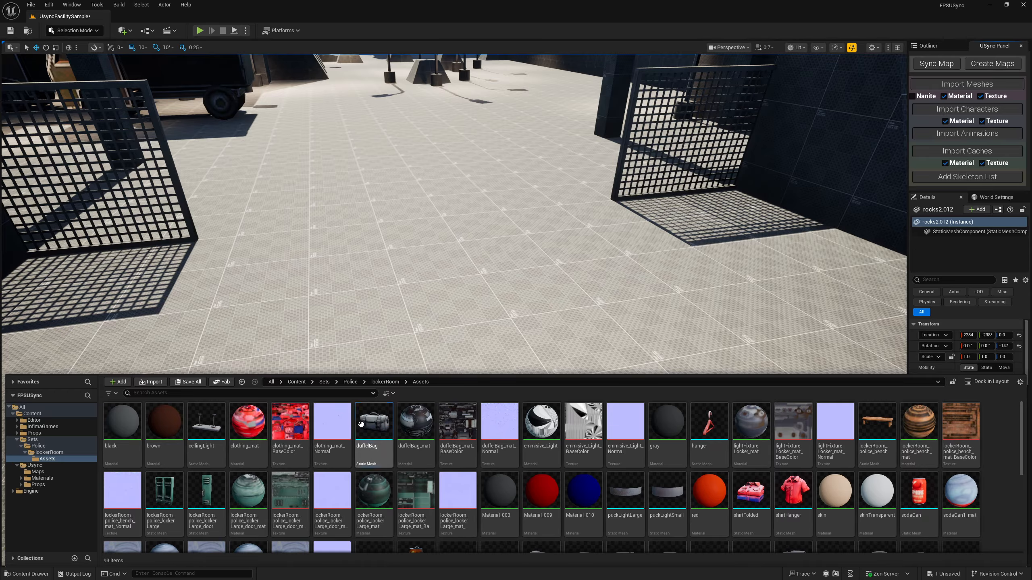
- Place the duffelBag static mesh on the level floor and inspect it up close from several angles
{"action": "left_click_drag", "start_coordinate": [361, 425], "coordinate": [484, 232]}
{"action": "right_click_drag", "start_coordinate": [483, 232], "coordinate": [847, 240]}
{"action": "key", "text": "w"}
{"action": "key", "text": "a"}
{"action": "key", "text": "d"}
{"action": "key", "text": "a"}
{"action": "key", "text": "s"}
{"action": "key", "text": "d"}
{"action": "key", "text": "a"}
- Place the lockerRoom_police_bench static mesh on the floor beside the duffel bag
{"action": "left_click", "coordinate": [27, 574]}
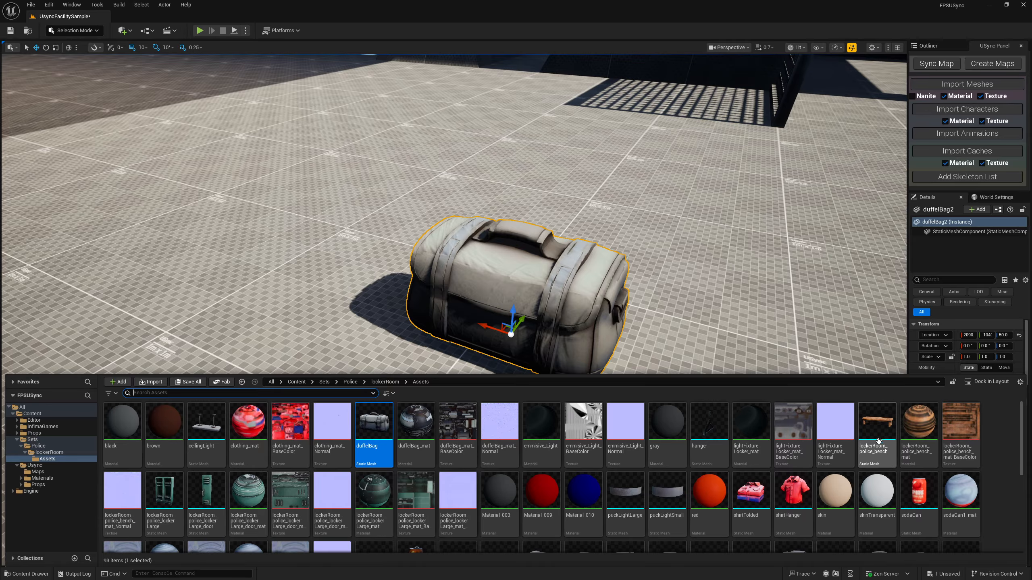
{"action": "left_click_drag", "start_coordinate": [878, 441], "coordinate": [765, 255]}
{"action": "key", "text": "d"}
{"action": "right_click_drag", "start_coordinate": [764, 255], "coordinate": [581, 207]}
{"action": "key", "text": "q"}
- Place the shirtHanger static mesh on the floor near the bench and delete it from the level
{"action": "left_click", "coordinate": [30, 574]}
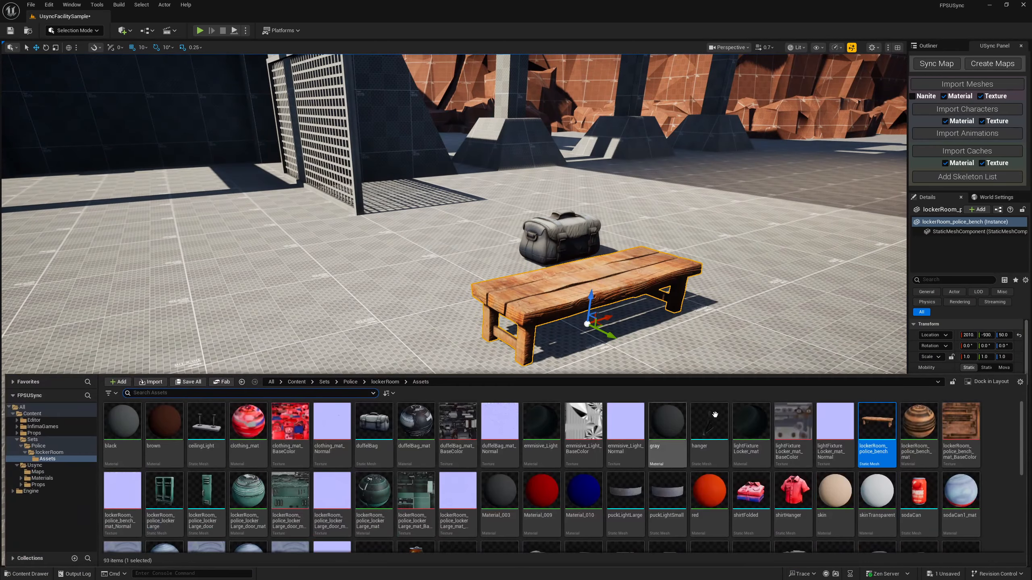
{"action": "left_click_drag", "start_coordinate": [792, 494], "coordinate": [798, 401]}
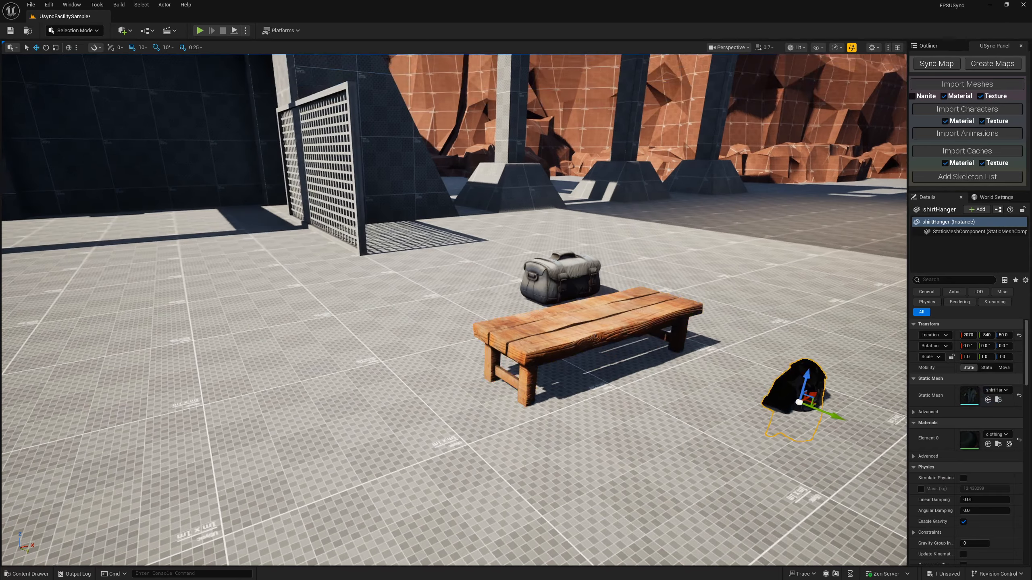
{"action": "key", "text": "Delete"}
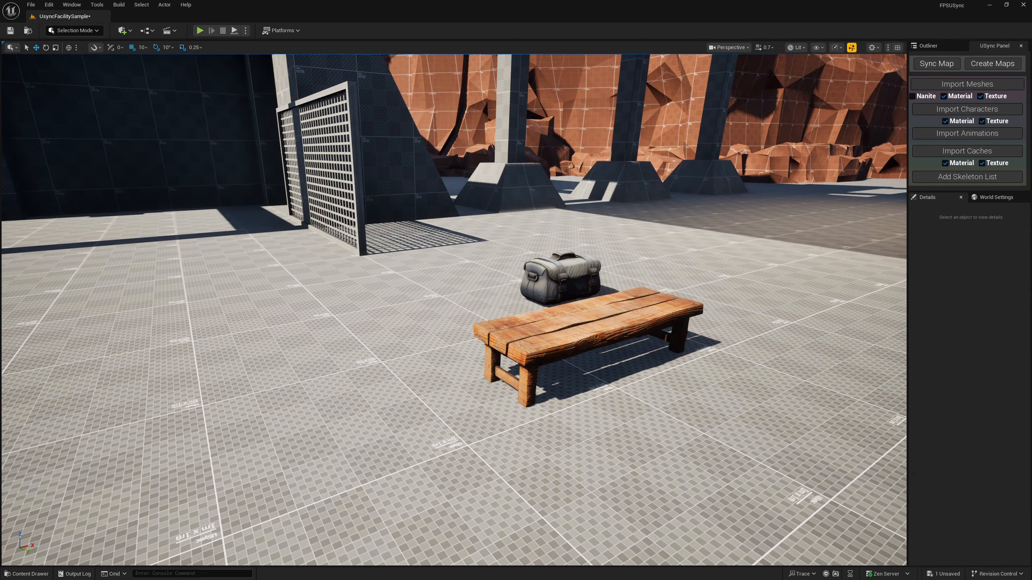
- Examine the output log for mesh import errors such as those for the floorTileQuarry files
{"action": "left_click", "coordinate": [27, 574]}
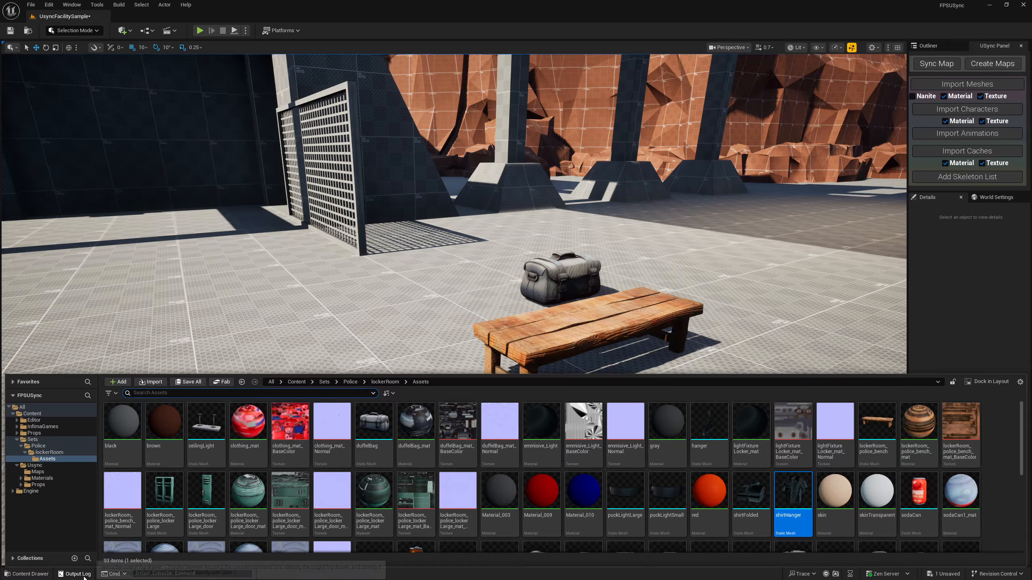
{"action": "left_click", "coordinate": [83, 575]}
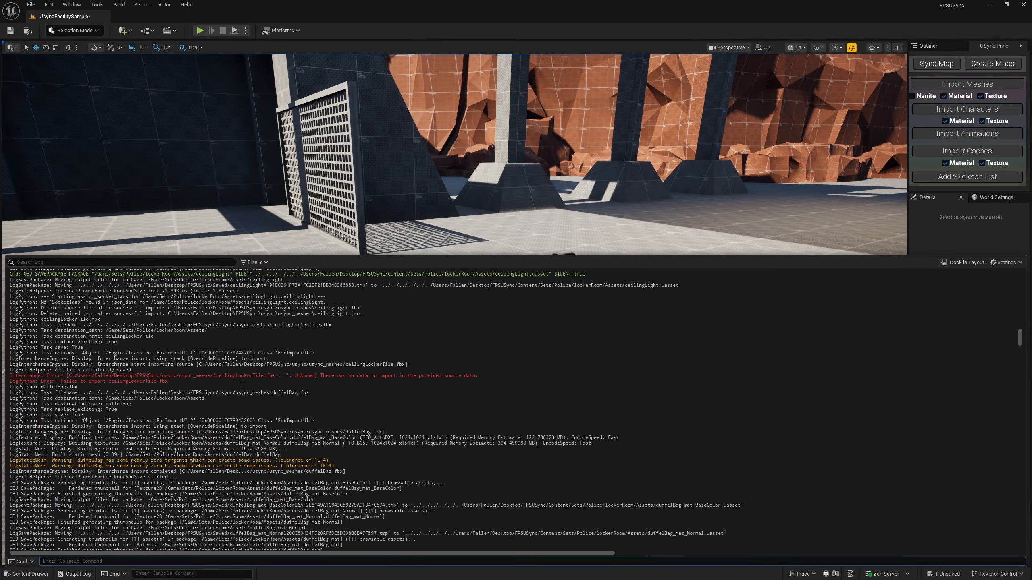
{"action": "scroll", "coordinate": [241, 387], "scroll_direction": "down", "scroll_amount": 20}
{"action": "left_click_drag", "start_coordinate": [1020, 354], "coordinate": [1018, 452]}
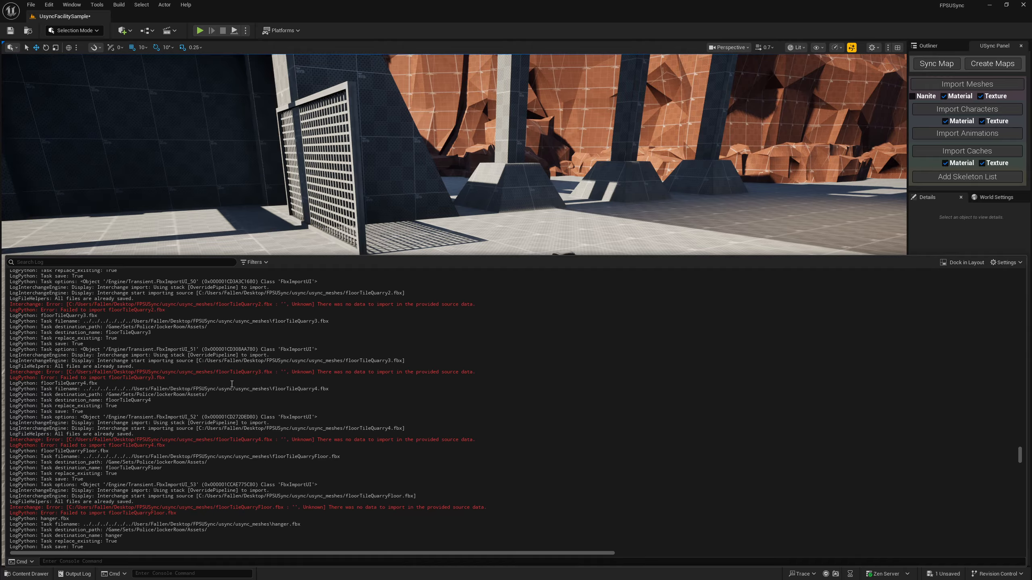
{"action": "left_click_drag", "start_coordinate": [174, 309], "coordinate": [14, 305]}
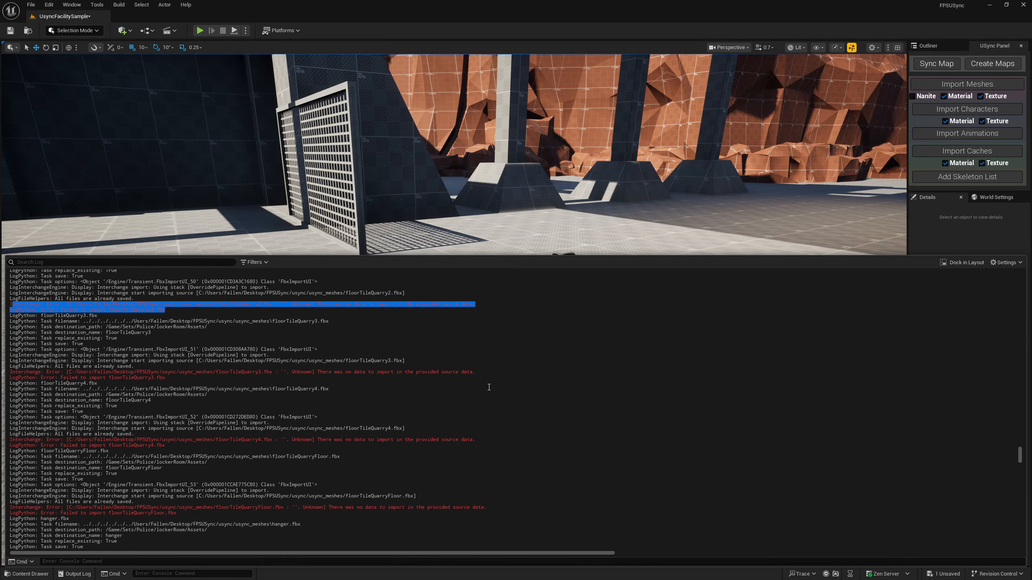
{"action": "left_click", "coordinate": [539, 329]}
{"action": "right_click_drag", "start_coordinate": [693, 138], "coordinate": [692, 152]}
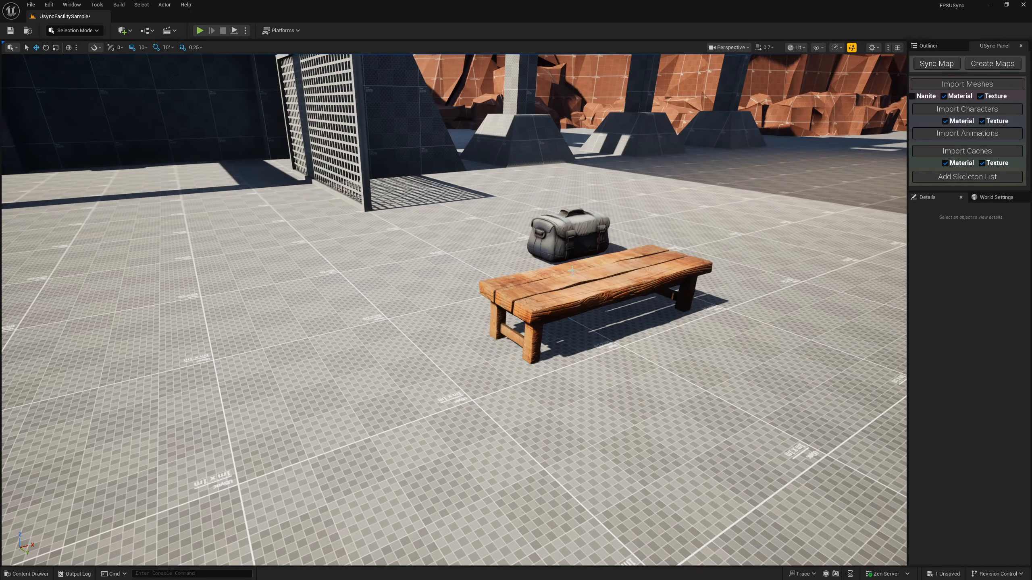
{"action": "right_click_drag", "start_coordinate": [572, 270], "coordinate": [595, 282]}
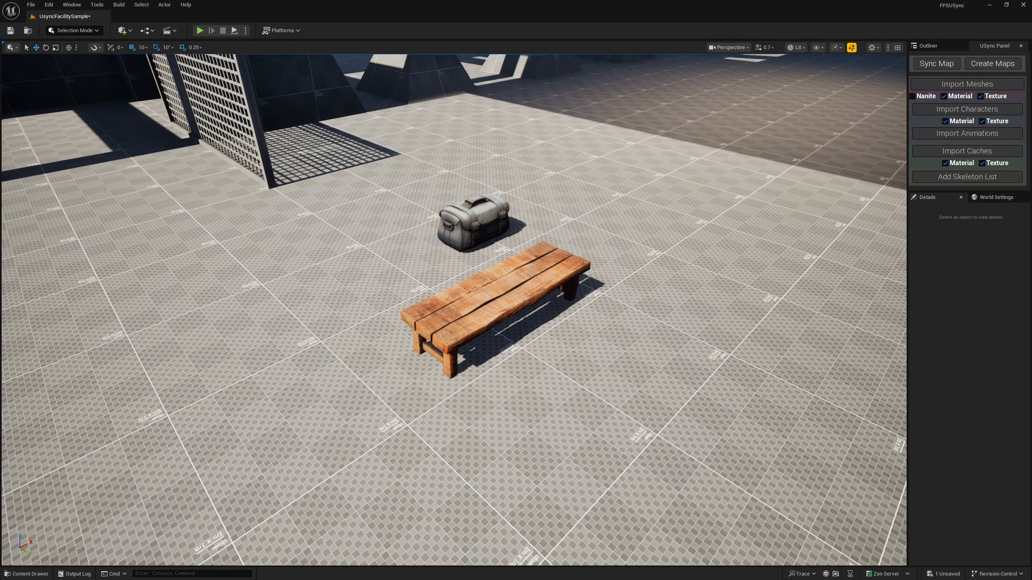
- Switch back to Blender, collapse the Unreal Mesh Export settings and expand the USync Main settings
{"action": "key", "text": "alt+Tab"}
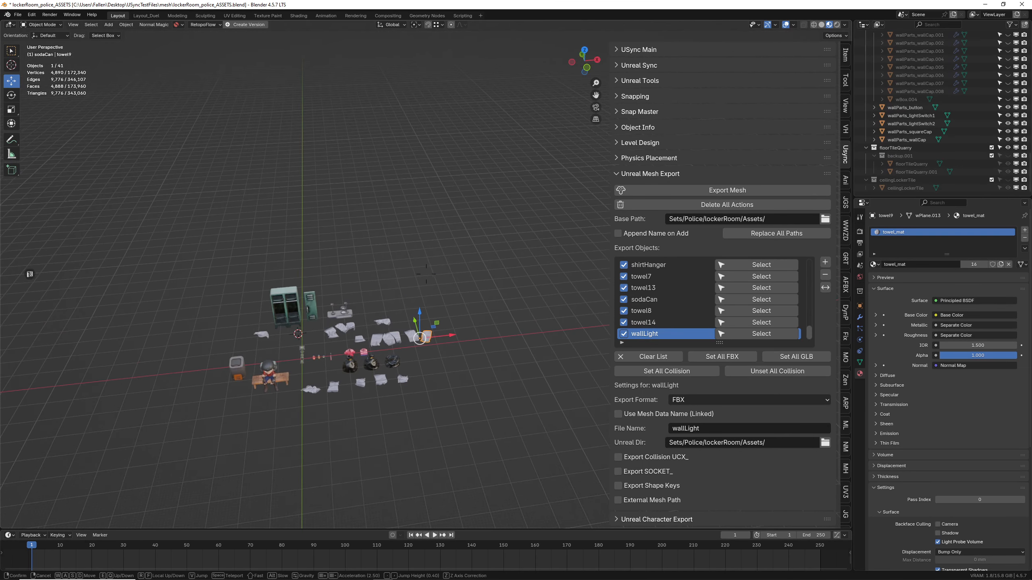
{"action": "right_click_drag", "start_coordinate": [425, 274], "coordinate": [527, 316]}
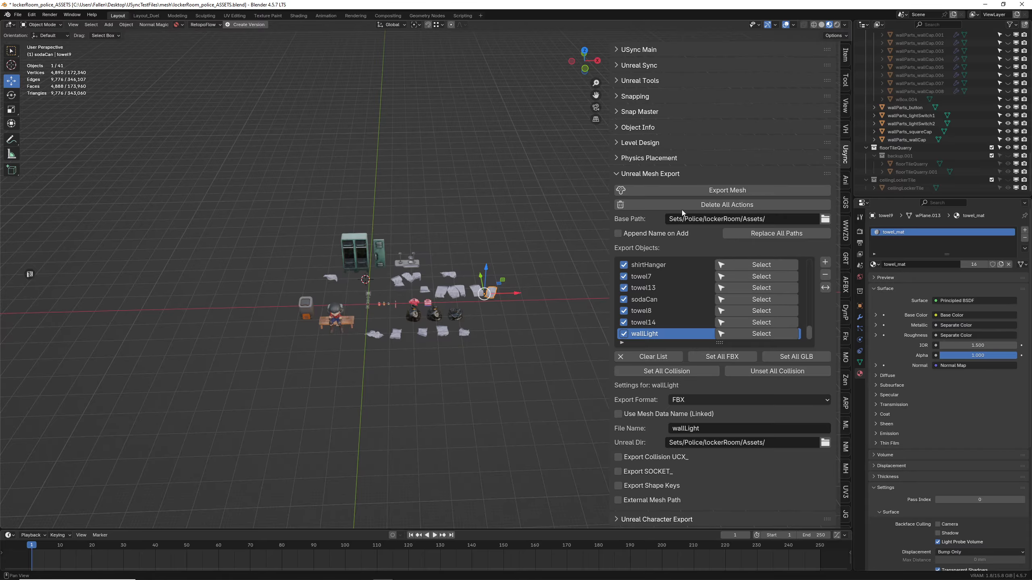
{"action": "left_click", "coordinate": [688, 174]}
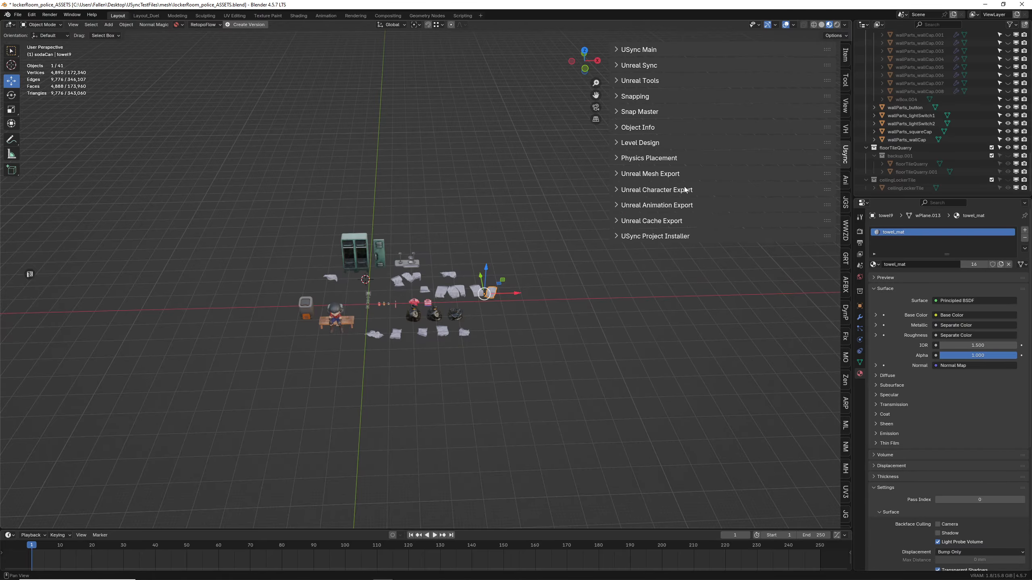
{"action": "left_click", "coordinate": [665, 51]}
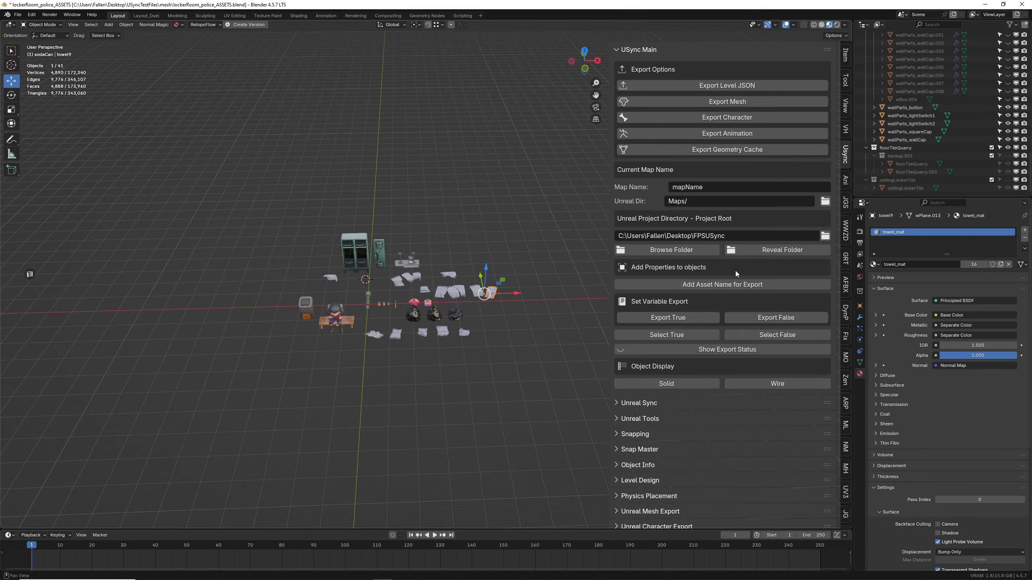
- Delete the ceilingLockerTile and floorTileQuarry FBX and JSON files from the Unreal project's usync_meshes folder
{"action": "left_click", "coordinate": [772, 253]}
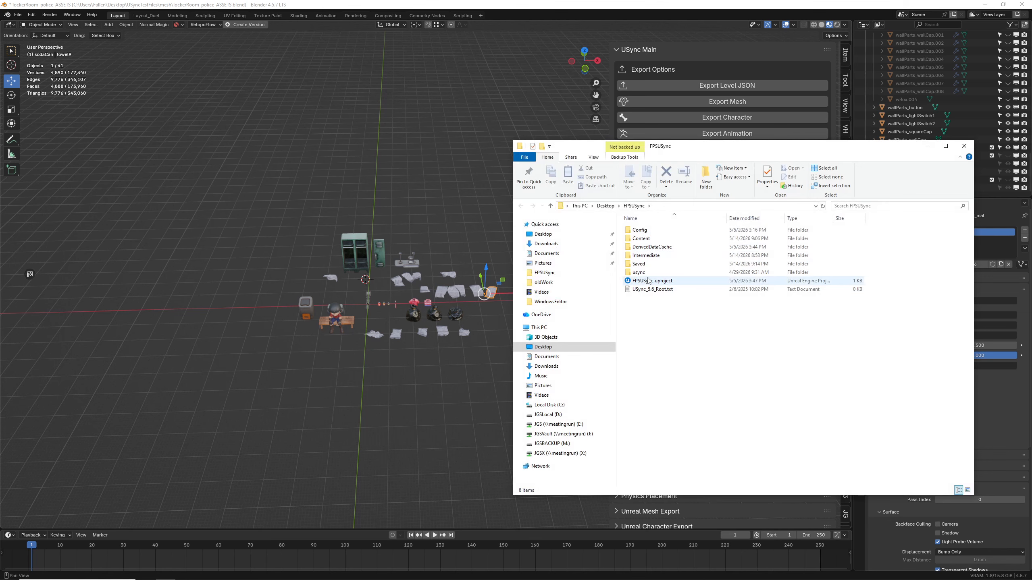
{"action": "double_click", "coordinate": [650, 273]}
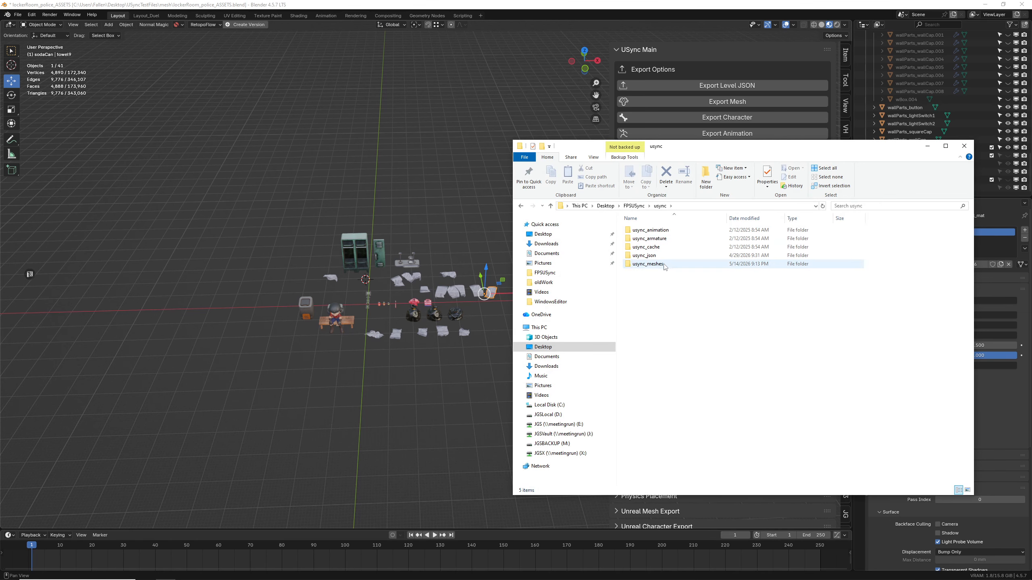
{"action": "double_click", "coordinate": [650, 264]}
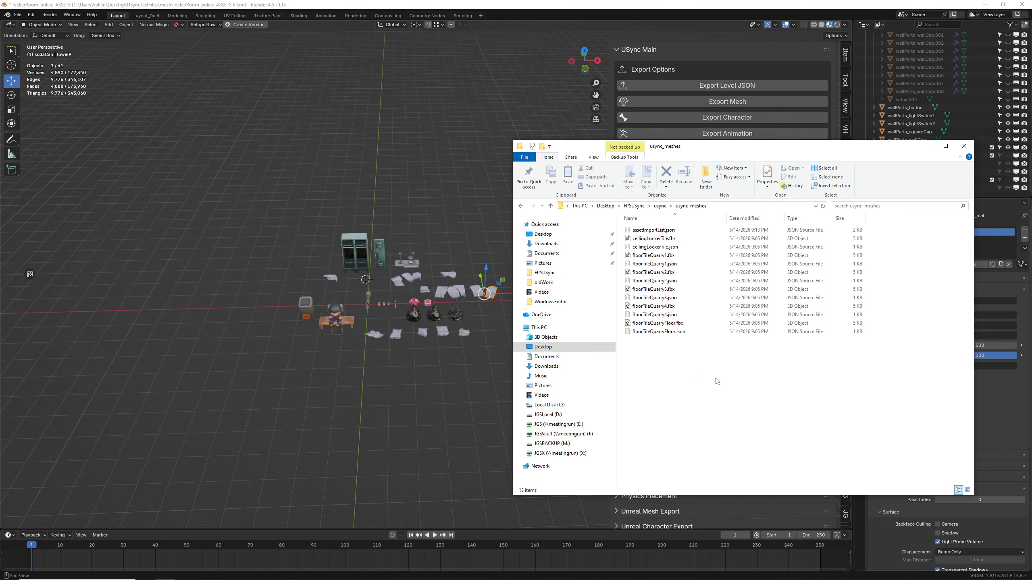
{"action": "left_click_drag", "start_coordinate": [711, 382], "coordinate": [653, 240]}
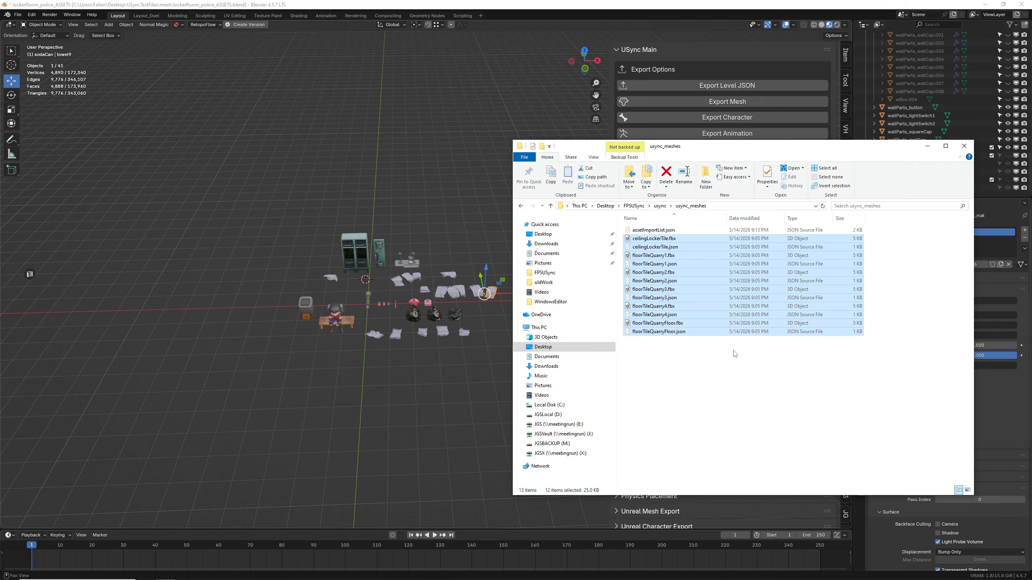
{"action": "right_click", "coordinate": [655, 280]}
{"action": "left_click", "coordinate": [712, 400]}
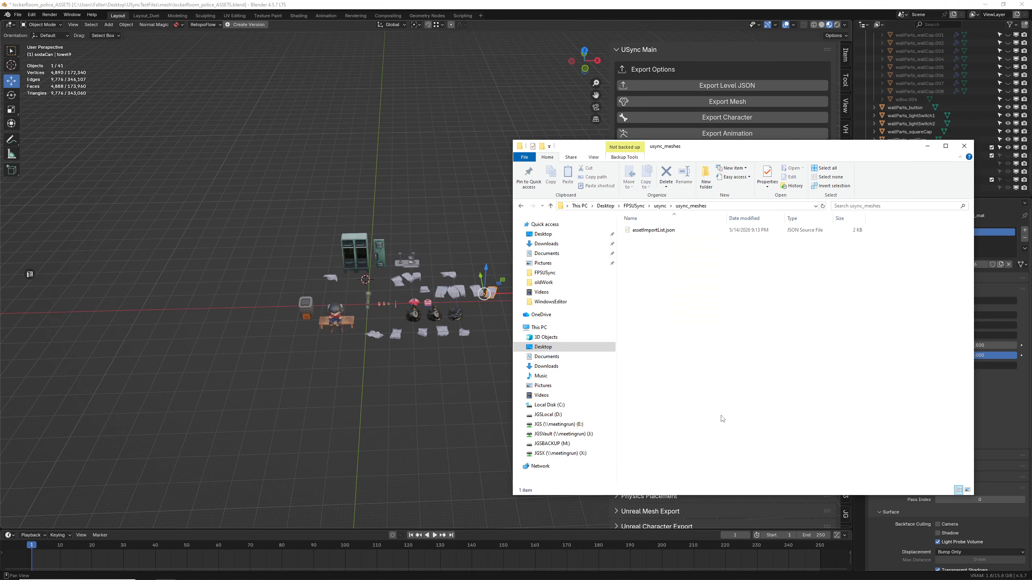
- Examine the mesh entries in assetImportList.json, close the file and return to Blender
{"action": "left_click", "coordinate": [668, 233]}
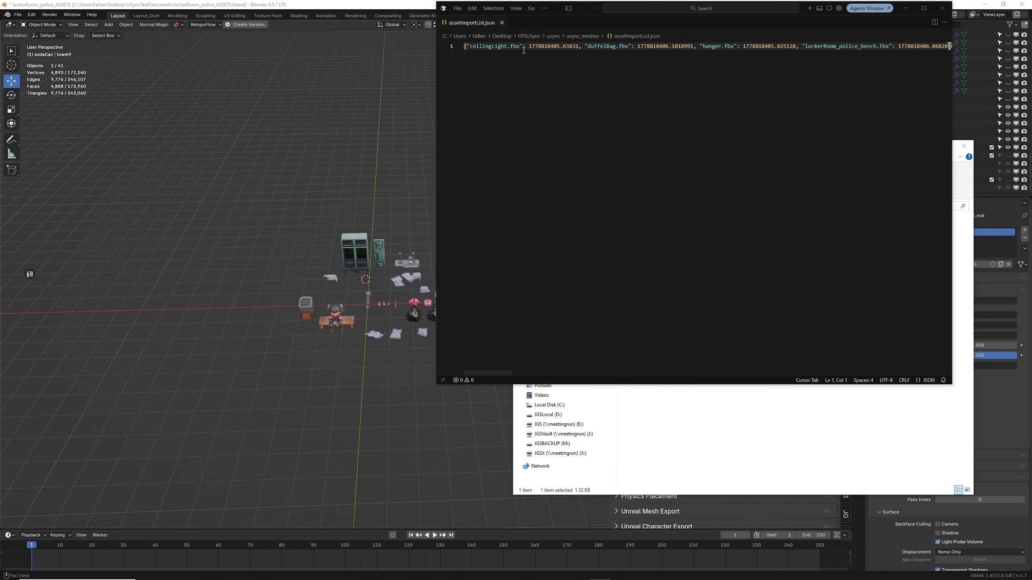
{"action": "left_click_drag", "start_coordinate": [524, 50], "coordinate": [913, 46]}
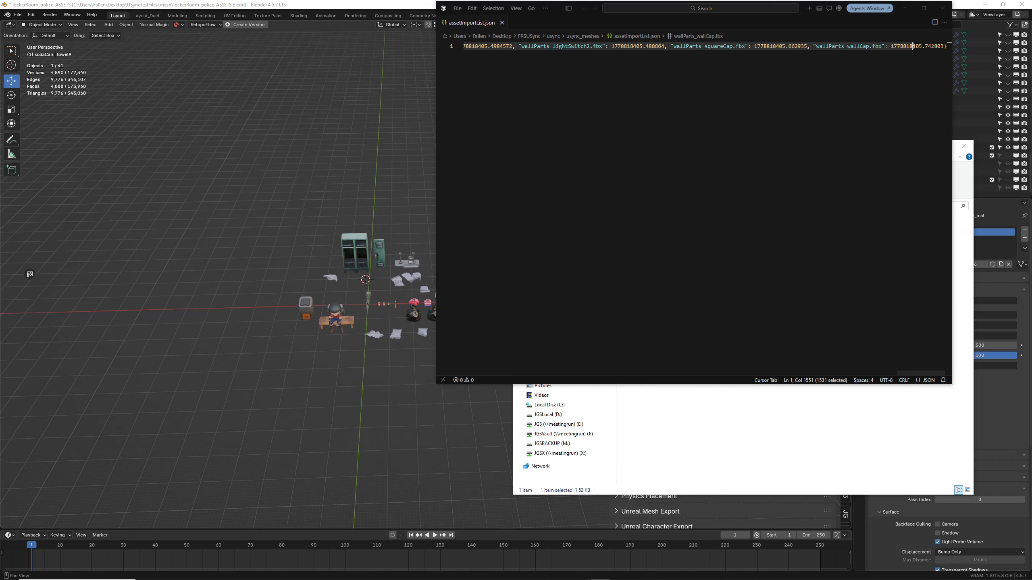
{"action": "left_click", "coordinate": [838, 110]}
{"action": "left_click", "coordinate": [941, 9]}
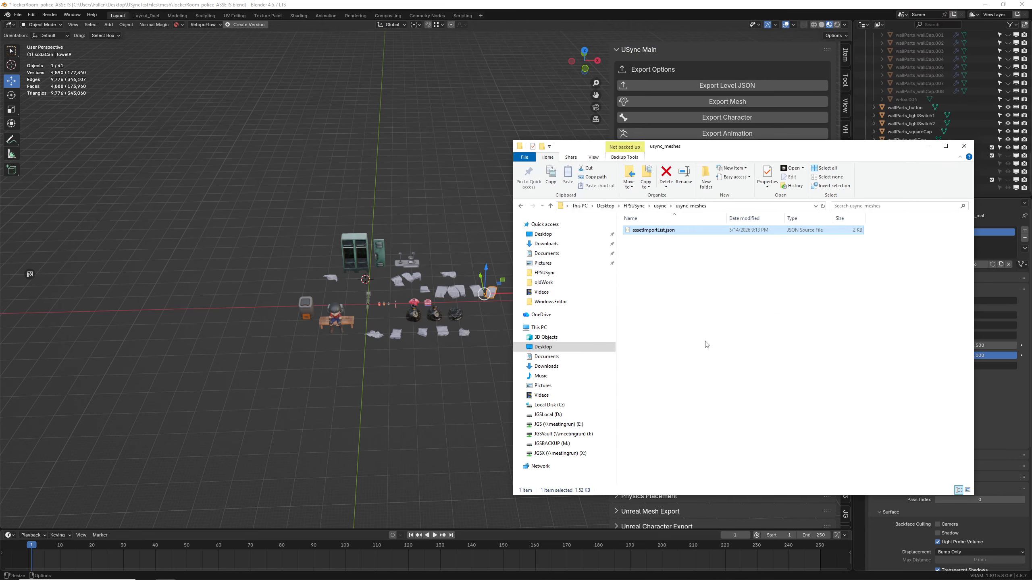
{"action": "left_click", "coordinate": [689, 372]}
{"action": "left_click", "coordinate": [400, 111]}
{"action": "mouse_move", "coordinate": [538, 579]}
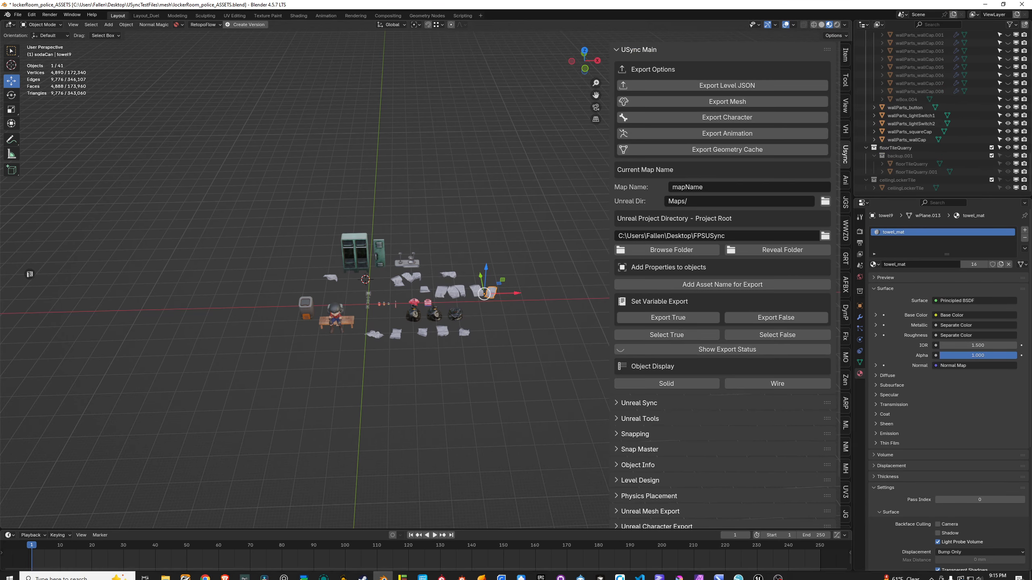
- Collapse the USync Main settings, expand Unreal Mesh Export, select all scene objects and export the listed meshes
{"action": "left_click", "coordinate": [452, 376]}
{"action": "left_click", "coordinate": [686, 52]}
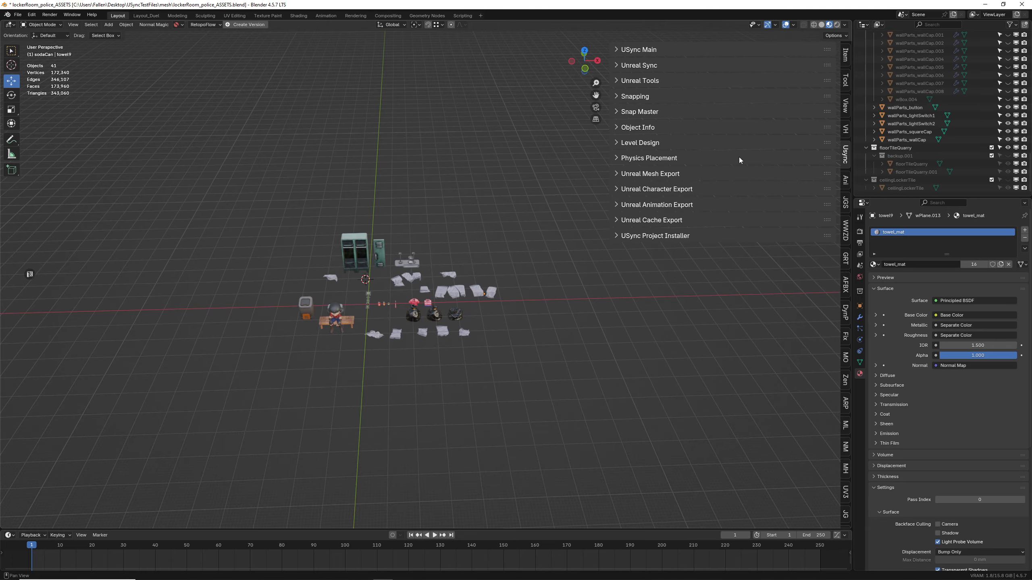
{"action": "left_click", "coordinate": [667, 173]}
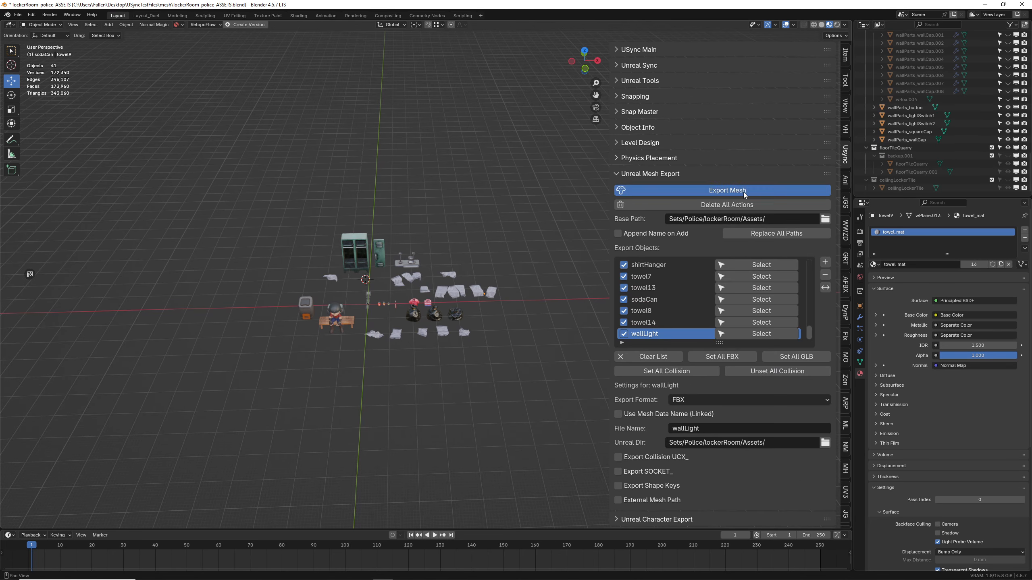
{"action": "key", "text": "a"}
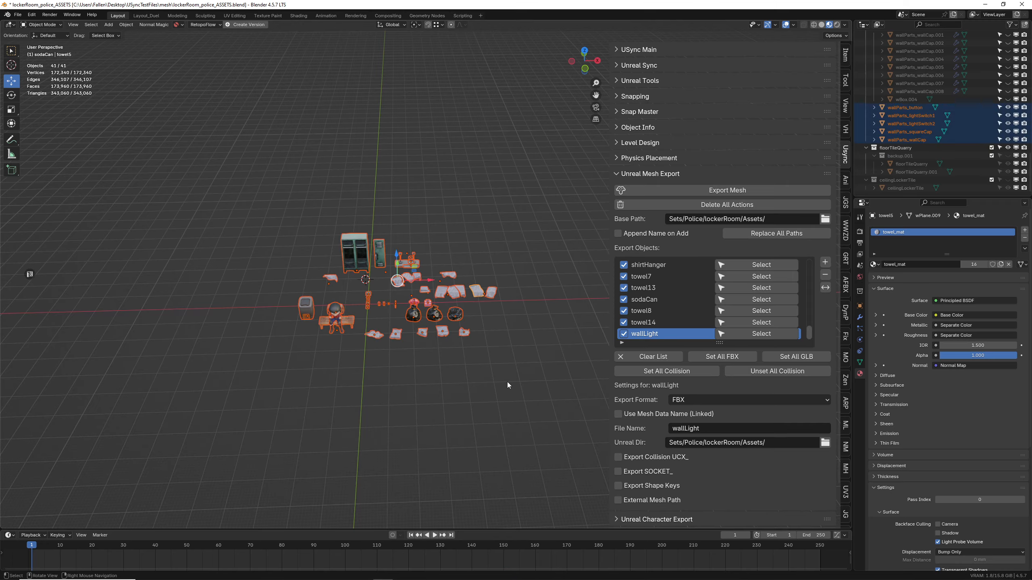
{"action": "left_click", "coordinate": [737, 194]}
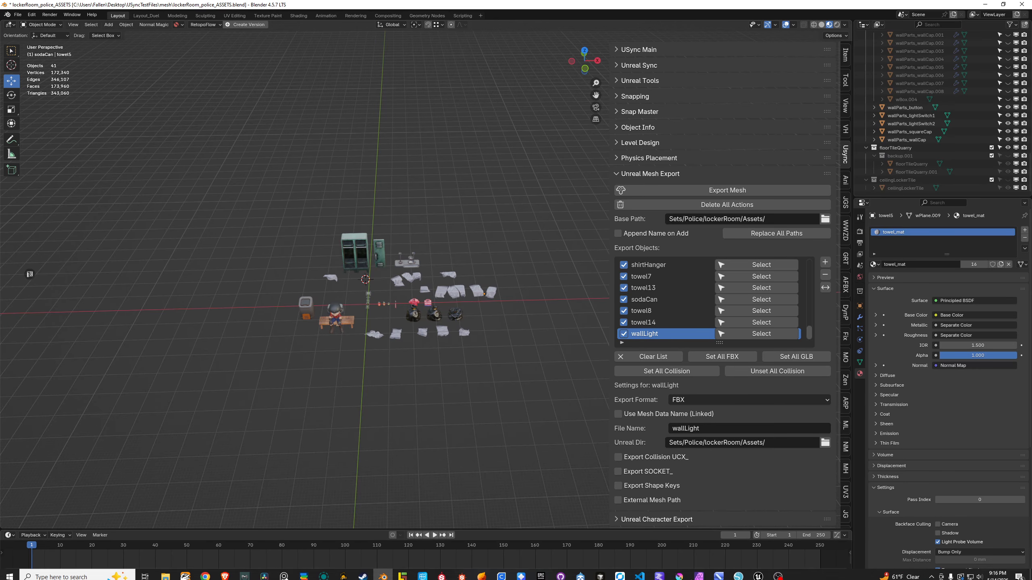
- Switch to Unreal Engine, import the exported meshes and show the lockerRoom Assets folder
{"action": "left_click", "coordinate": [757, 574]}
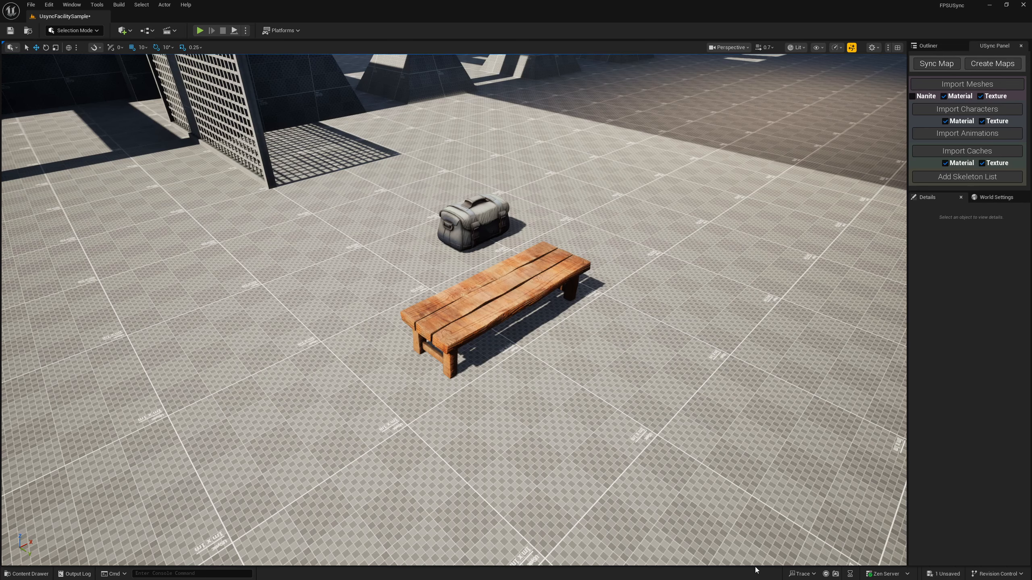
{"action": "left_click", "coordinate": [972, 82]}
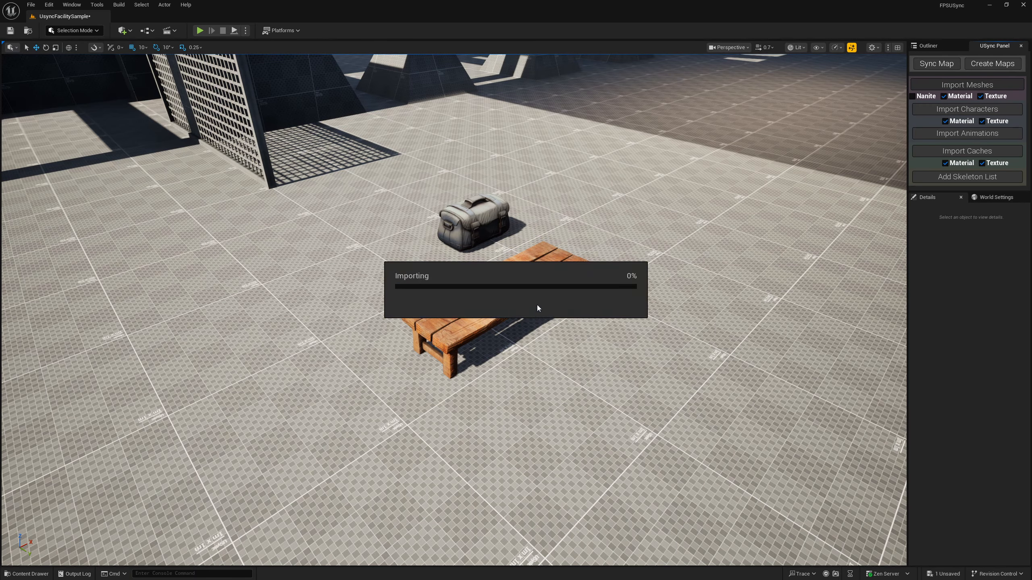
{"action": "left_click", "coordinate": [27, 574]}
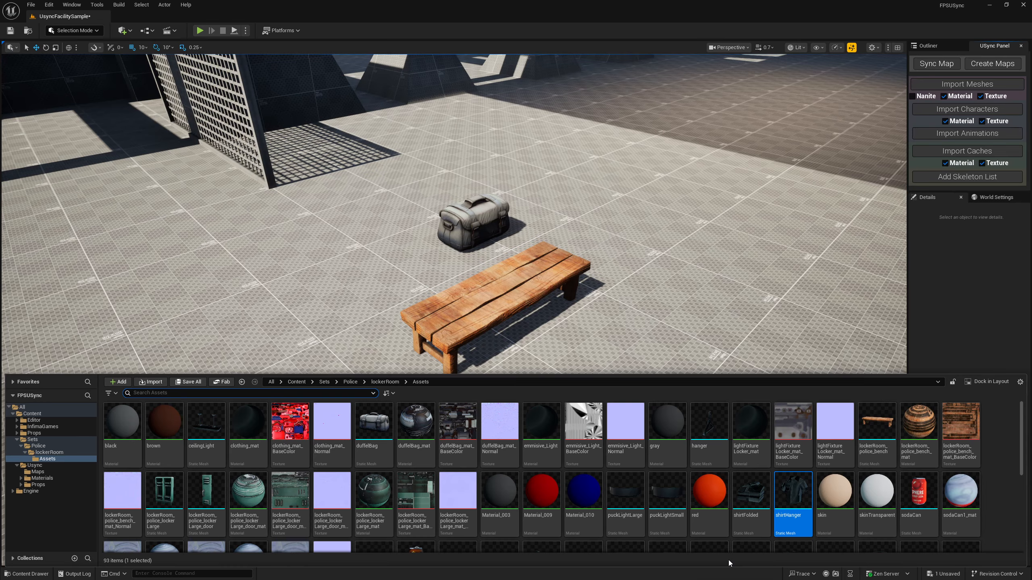
- Switch back to Blender and delete every object except the wooden bench, including the seated character
{"action": "key", "text": "alt+Tab"}
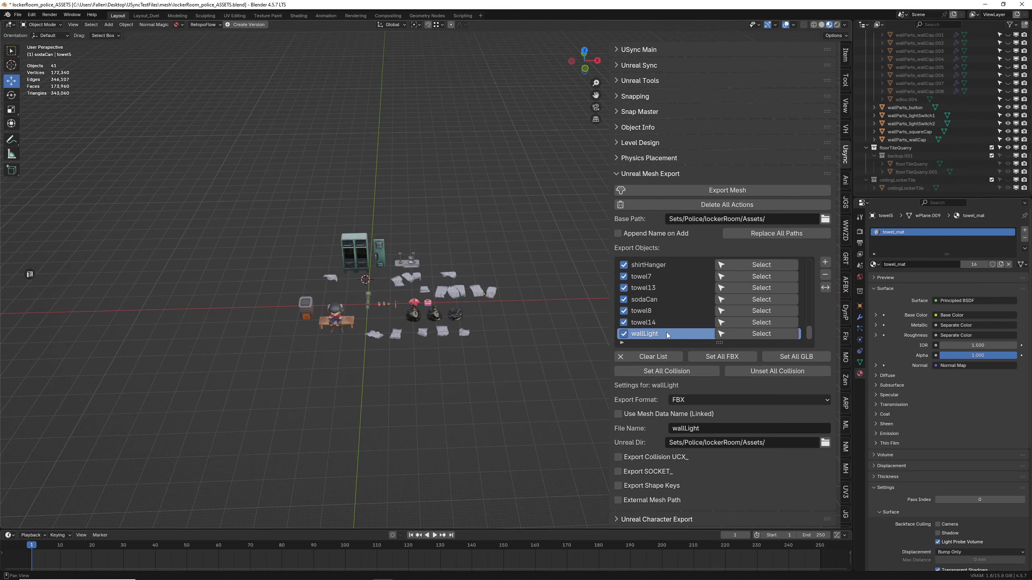
{"action": "left_click_drag", "start_coordinate": [511, 392], "coordinate": [364, 201]}
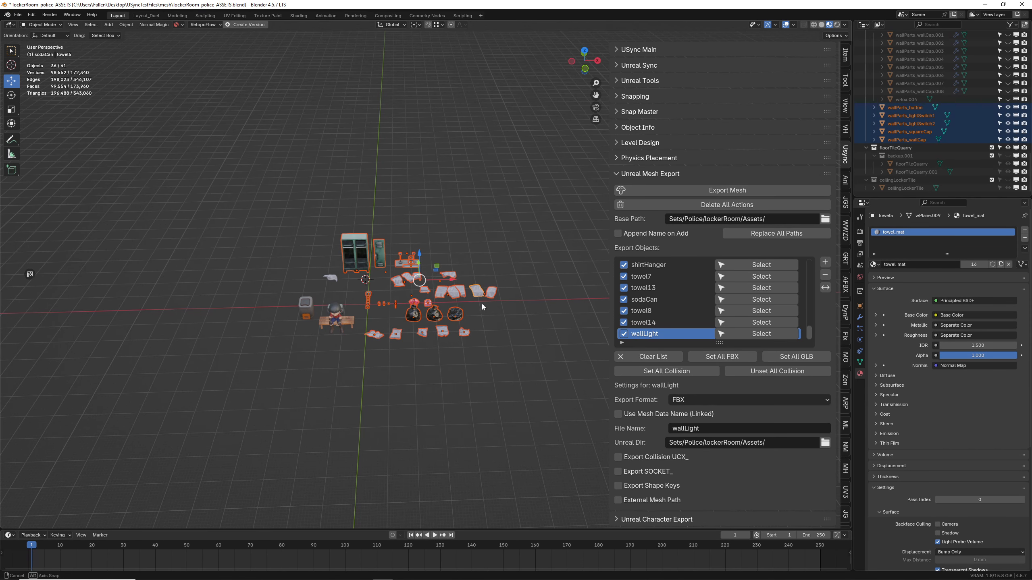
{"action": "middle_click_drag", "start_coordinate": [481, 307], "coordinate": [431, 303]}
{"action": "scroll", "coordinate": [427, 303], "scroll_direction": "up", "scroll_amount": 4}
{"action": "left_click", "coordinate": [422, 299], "text": "shift"}
{"action": "left_click_drag", "start_coordinate": [433, 324], "coordinate": [336, 377], "text": "shift"}
{"action": "key", "text": "x"}
{"action": "left_click", "coordinate": [473, 322]}
{"action": "middle_click_drag", "start_coordinate": [473, 322], "coordinate": [441, 344]}
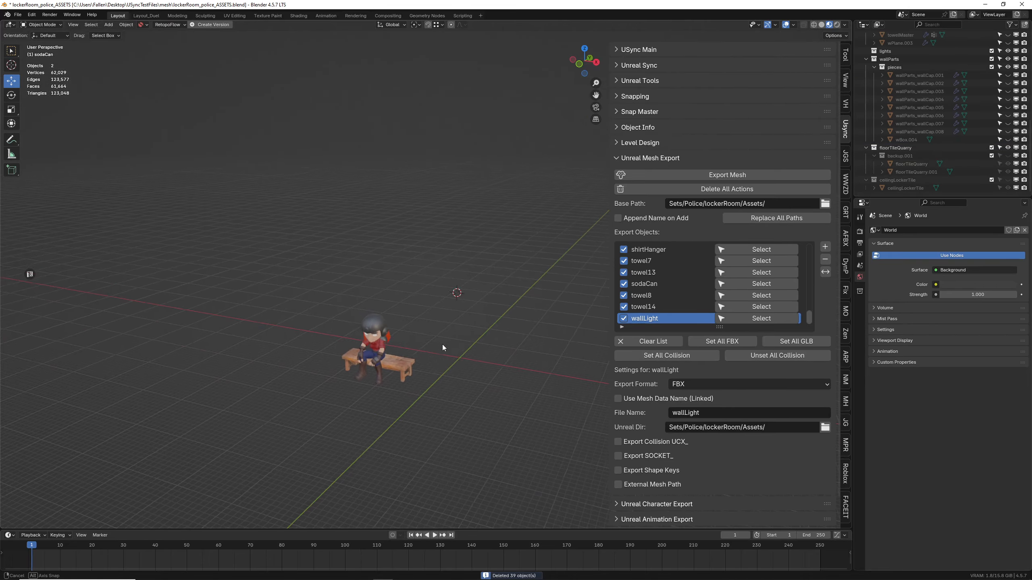
{"action": "left_click", "coordinate": [370, 325]}
{"action": "key", "text": "x"}
{"action": "left_click", "coordinate": [358, 324]}
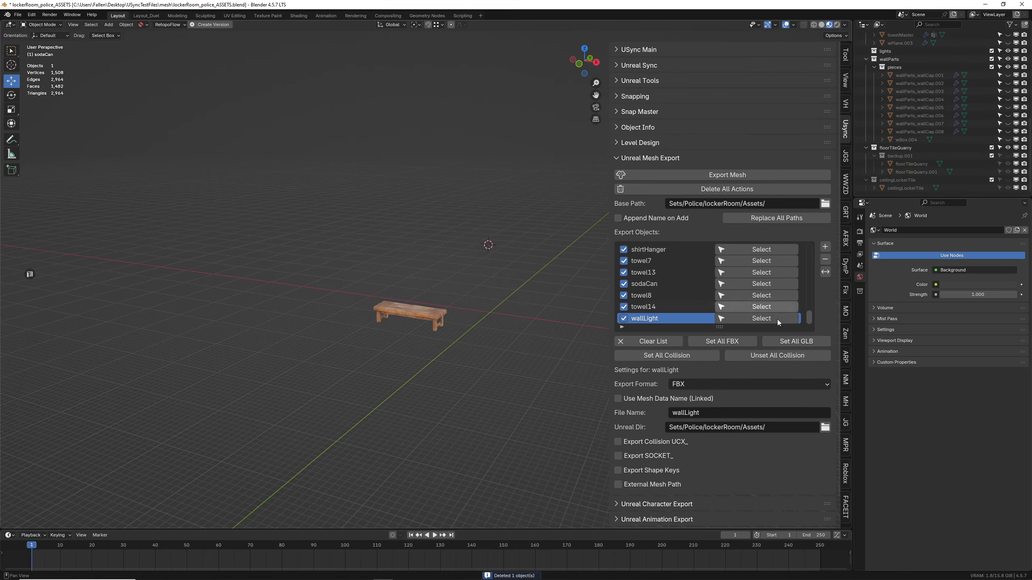
- Clear the mesh export list and add only lockerRoom_police_bench to it
{"action": "left_click", "coordinate": [650, 356]}
{"action": "left_click", "coordinate": [423, 326]}
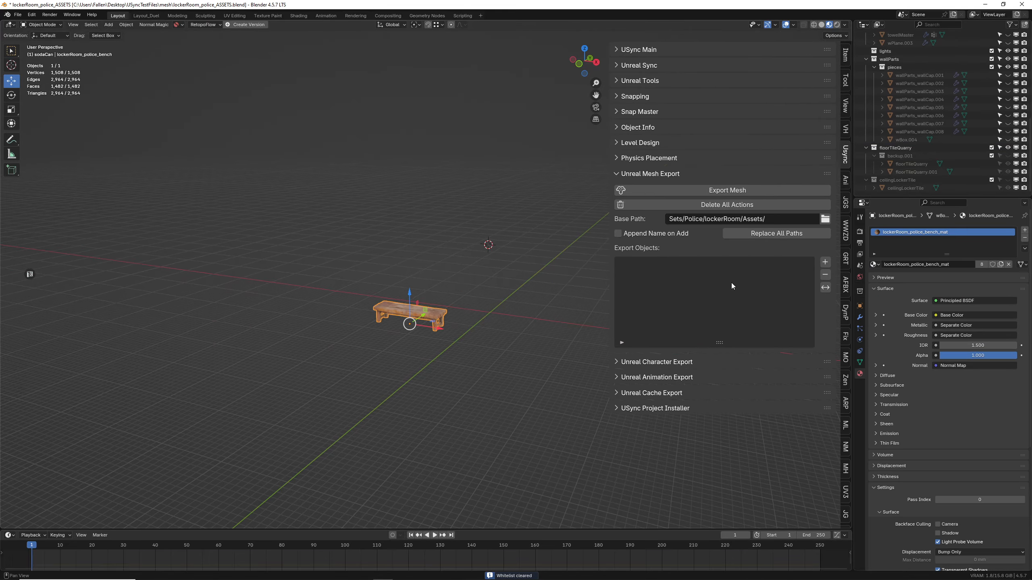
{"action": "left_click", "coordinate": [826, 265]}
- Enter Edit Mode on the bench mesh with face selection active
{"action": "scroll", "coordinate": [469, 268], "scroll_direction": "up", "scroll_amount": 3}
{"action": "middle_click_drag", "start_coordinate": [451, 246], "coordinate": [427, 162]}
{"action": "scroll", "coordinate": [389, 320], "scroll_direction": "up", "scroll_amount": 3}
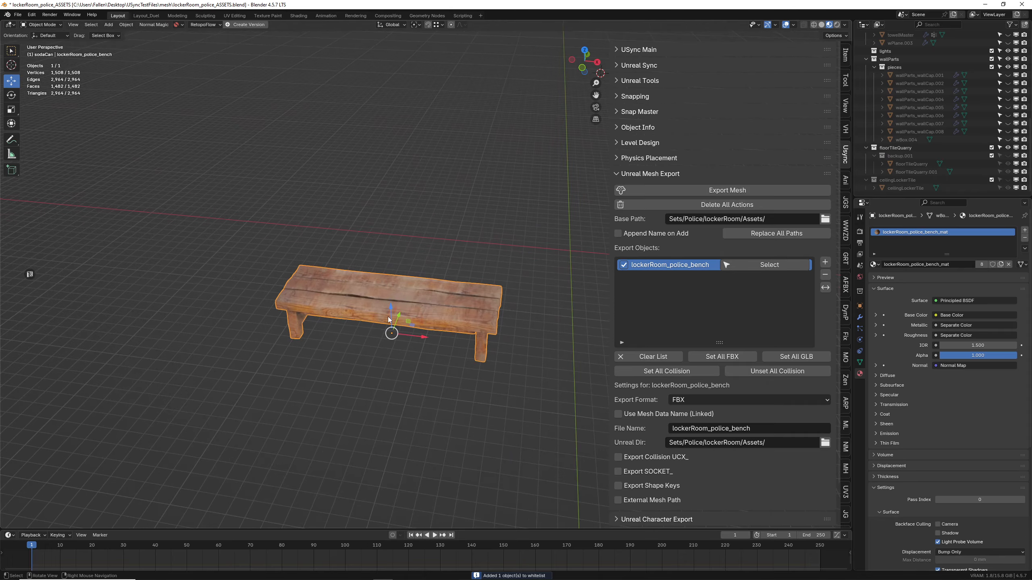
{"action": "scroll", "coordinate": [498, 287], "scroll_direction": "up", "scroll_amount": 3}
{"action": "middle_click_drag", "start_coordinate": [389, 320], "coordinate": [374, 281]}
{"action": "scroll", "coordinate": [483, 298], "scroll_direction": "down", "scroll_amount": 4}
{"action": "scroll", "coordinate": [355, 281], "scroll_direction": "up", "scroll_amount": 4}
{"action": "middle_click_drag", "start_coordinate": [374, 281], "coordinate": [415, 289], "text": "shift"}
{"action": "key", "text": "Tab"}
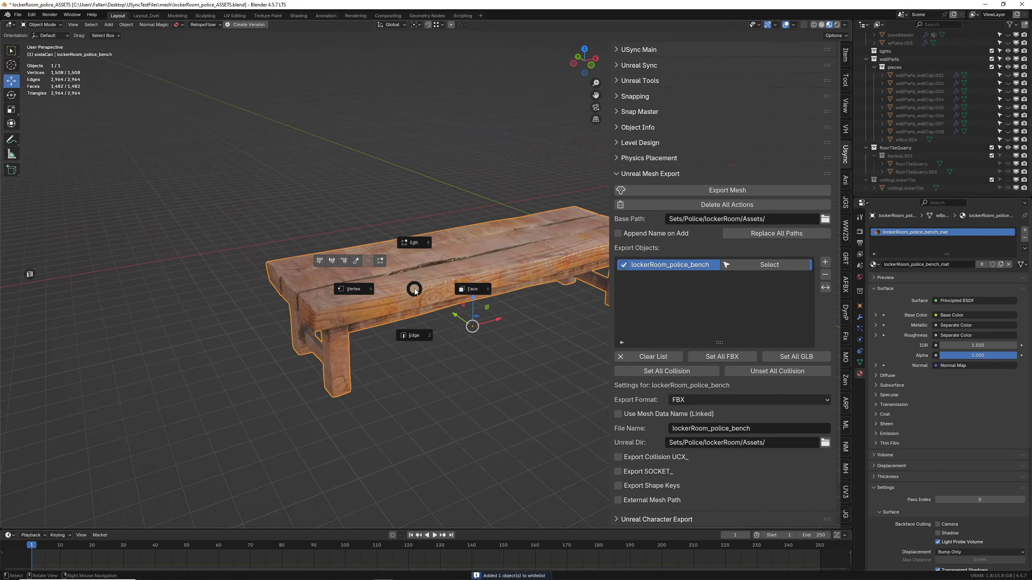
{"action": "left_click", "coordinate": [469, 290]}
- Select the three end faces of the bench seat and pull them outward and upward with proportional editing
{"action": "left_click", "coordinate": [302, 307]}
{"action": "middle_click_drag", "start_coordinate": [303, 306], "coordinate": [339, 311]}
{"action": "middle_click_drag", "start_coordinate": [340, 310], "coordinate": [366, 322], "text": "shift"}
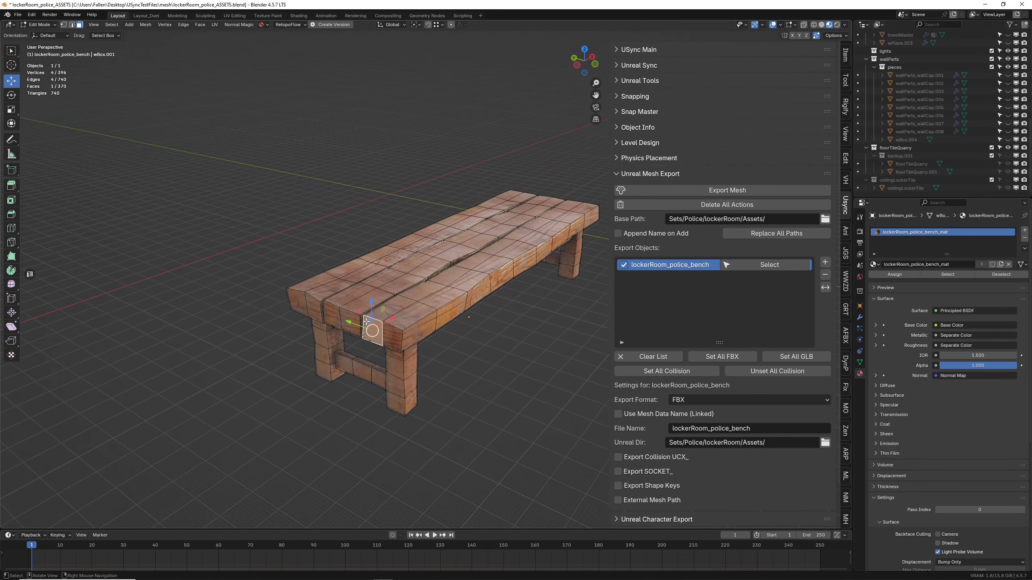
{"action": "left_click", "coordinate": [309, 305], "text": "ctrl"}
{"action": "middle_click_drag", "start_coordinate": [310, 305], "coordinate": [303, 288]}
{"action": "left_click", "coordinate": [336, 297], "text": "shift"}
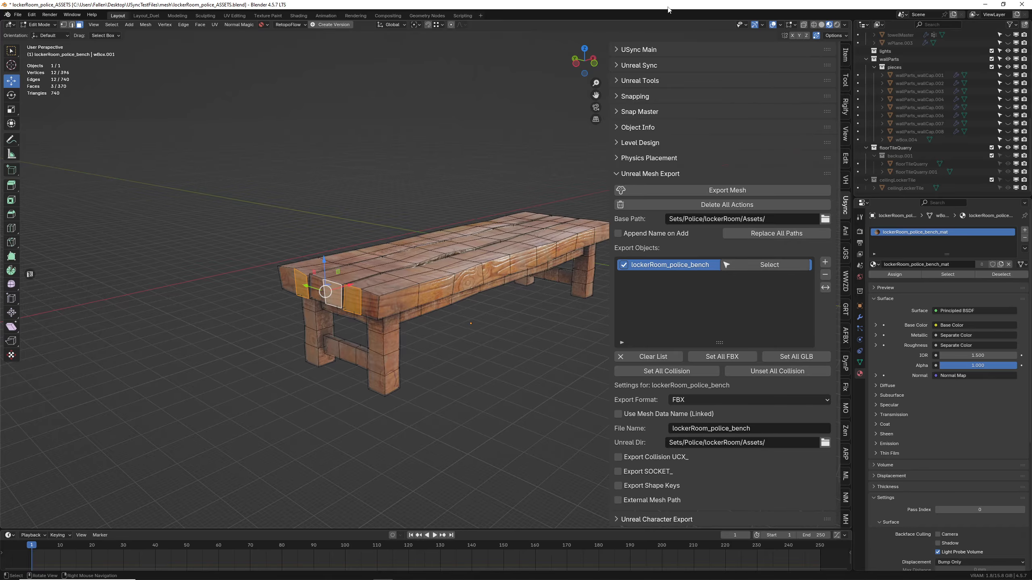
{"action": "key", "text": "o"}
{"action": "key", "text": "g"}
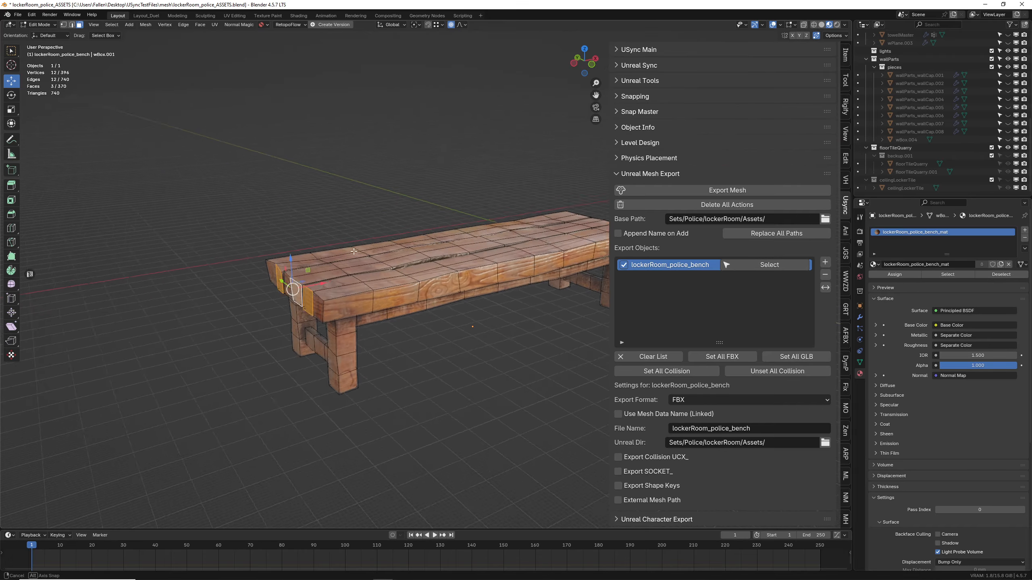
{"action": "left_click_drag", "start_coordinate": [164, 193], "coordinate": [102, 141]}
- Raise a face near the bench's opposite end with proportional editing, and return to Object Mode
{"action": "middle_click_drag", "start_coordinate": [260, 254], "coordinate": [221, 264]}
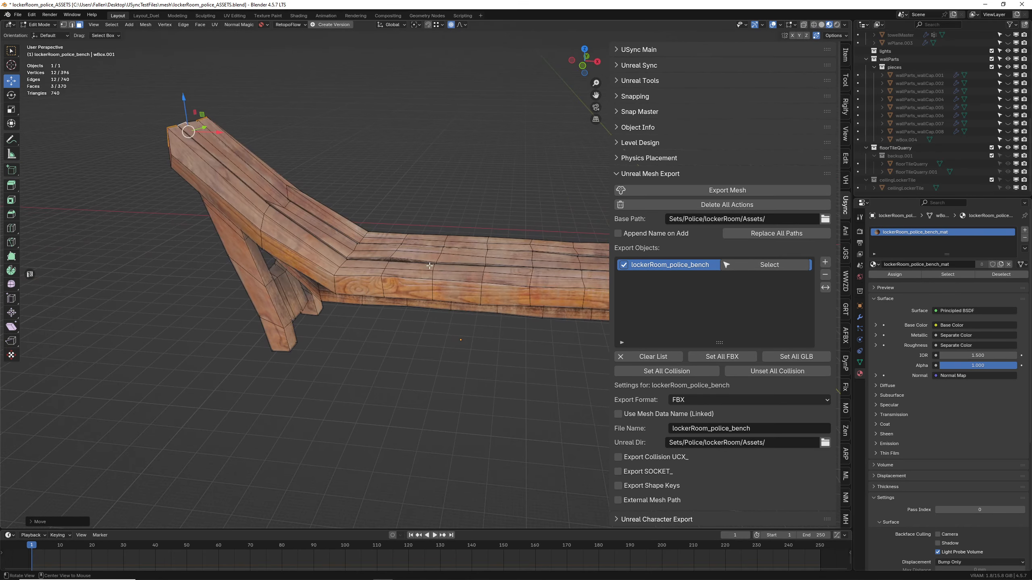
{"action": "scroll", "coordinate": [220, 267], "scroll_direction": "down", "scroll_amount": 2}
{"action": "left_click", "coordinate": [493, 261]}
{"action": "left_click_drag", "start_coordinate": [495, 260], "coordinate": [503, 156]}
{"action": "middle_click_drag", "start_coordinate": [381, 285], "coordinate": [401, 286]}
{"action": "key", "text": "Tab"}
{"action": "left_click", "coordinate": [398, 240]}
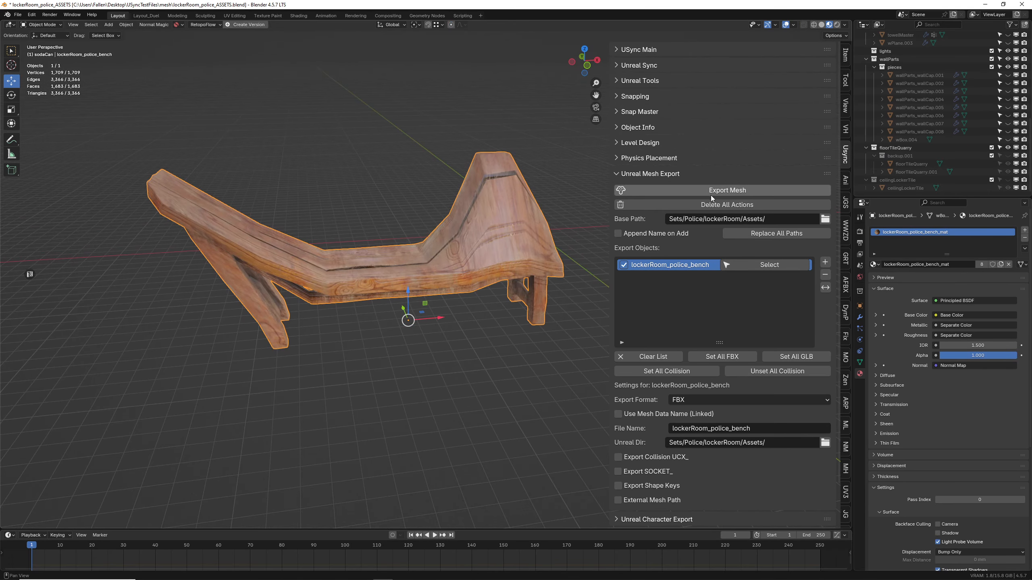
- Export the deformed bench mesh, switch to Unreal Engine and import it to update the bench in the level
{"action": "left_click", "coordinate": [727, 190]}
{"action": "key", "text": "alt+Tab"}
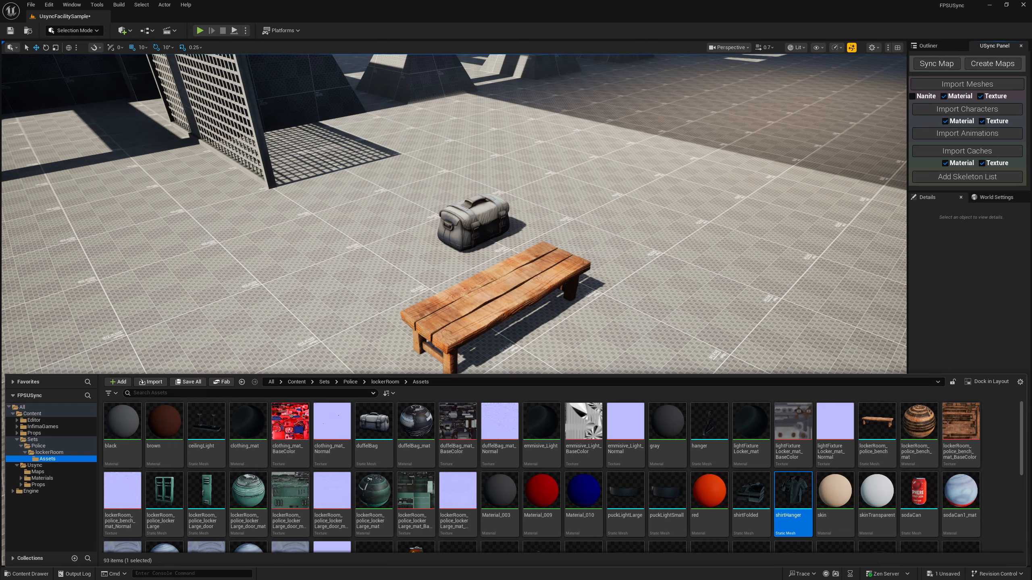
{"action": "left_click", "coordinate": [727, 190]}
{"action": "left_click", "coordinate": [977, 85]}
{"action": "right_click_drag", "start_coordinate": [563, 268], "coordinate": [608, 280]}
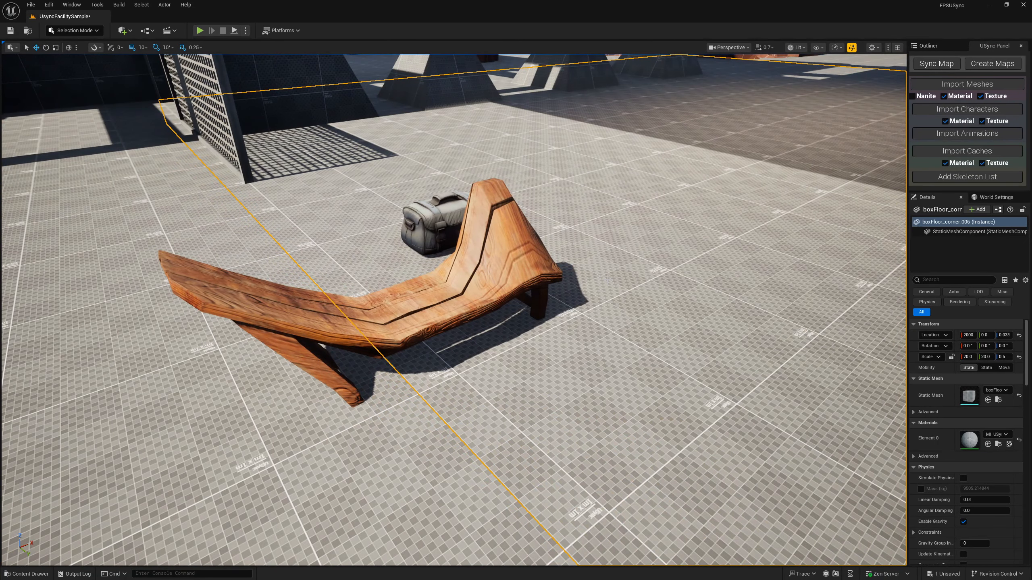